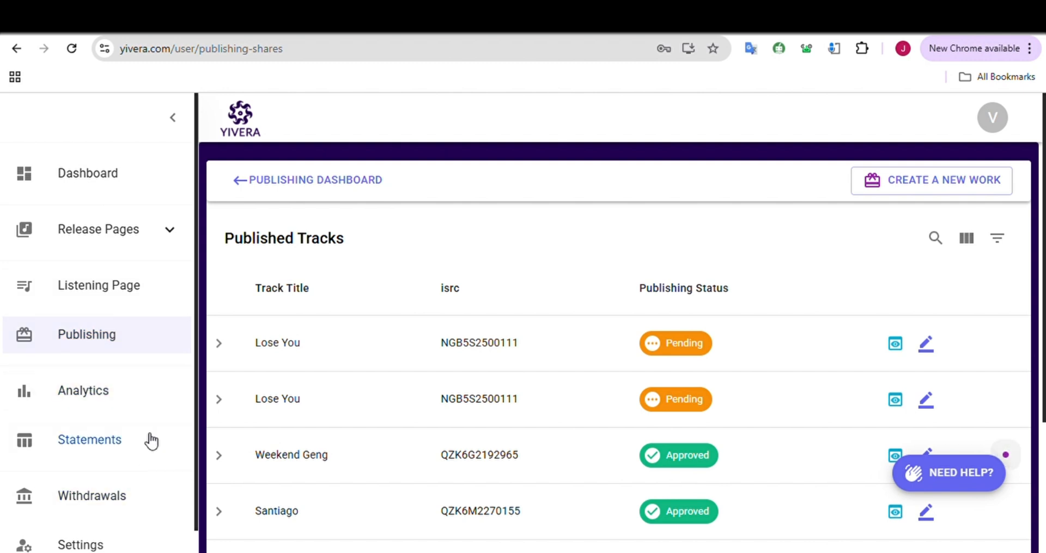
Create a new publishing work for the song Lose You, distributed on Yivera, and continue to the recording information
click(129, 341)
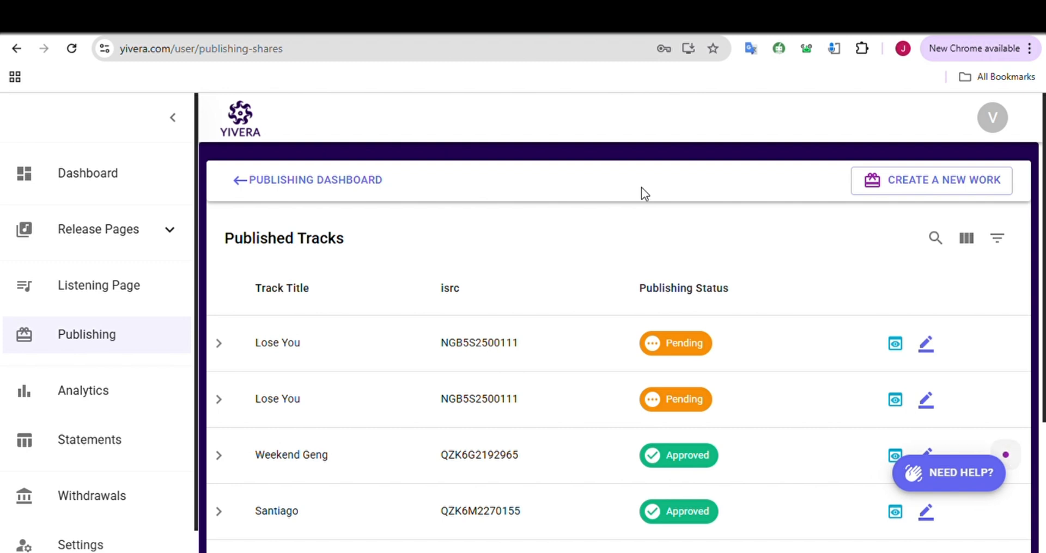
click(902, 187)
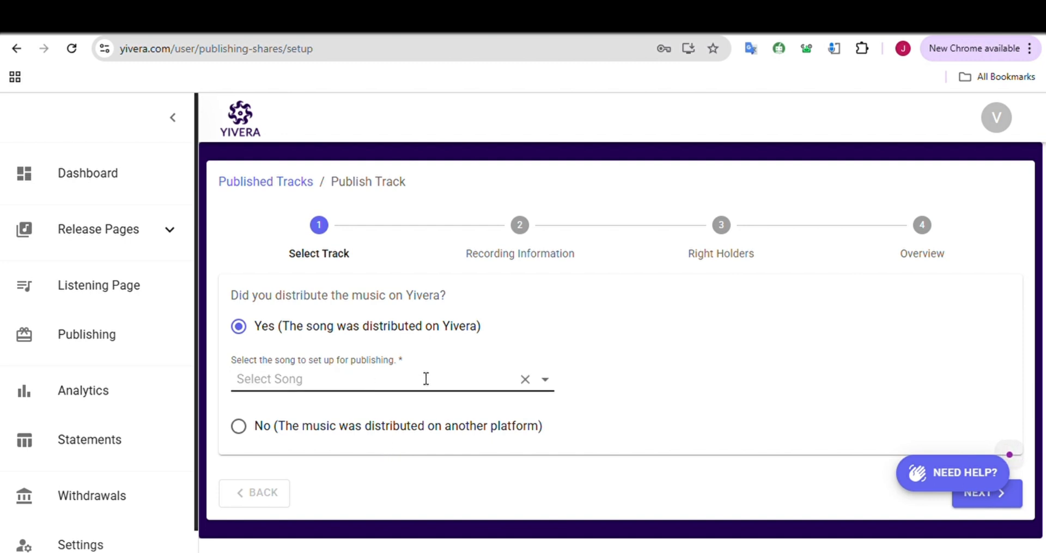
click(353, 391)
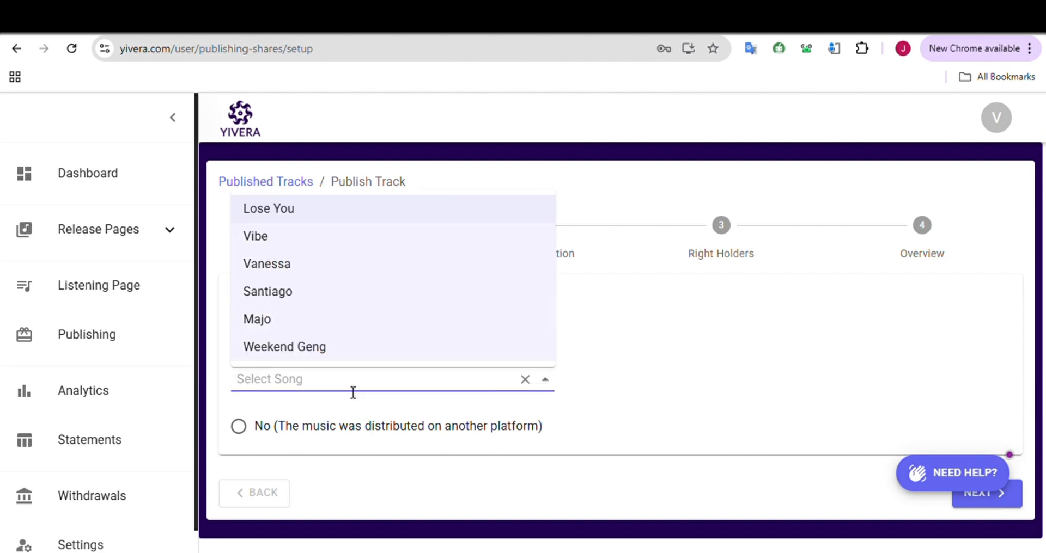
click(311, 218)
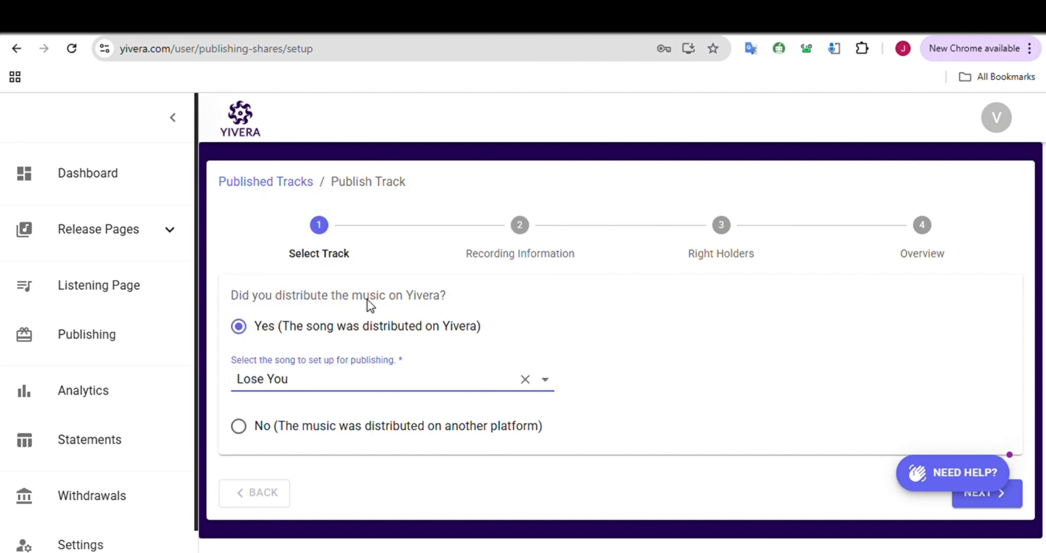
click(976, 502)
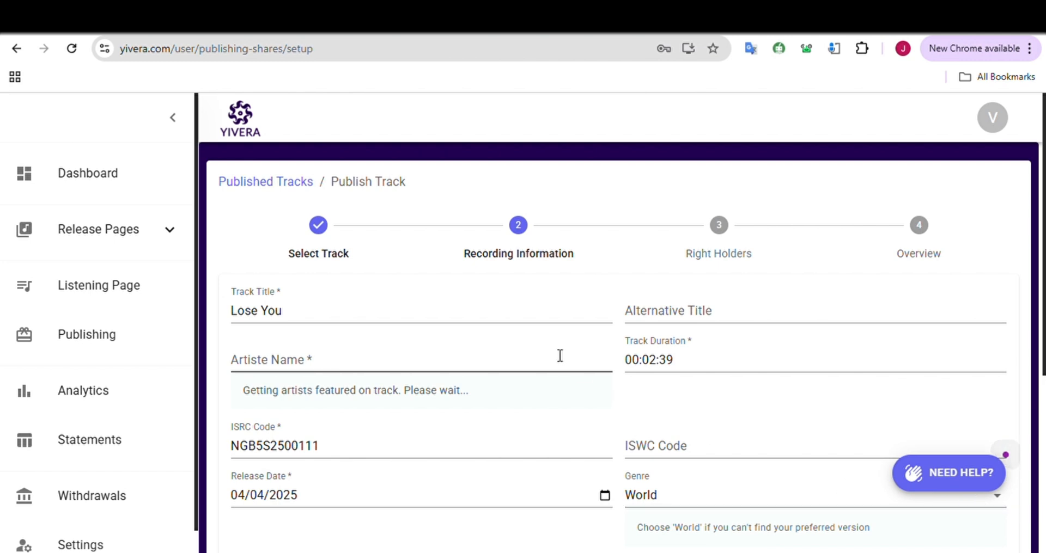
Review the recording information and lyrics of Lose You and continue to the right holders stage
scroll(460, 409, down, 1)
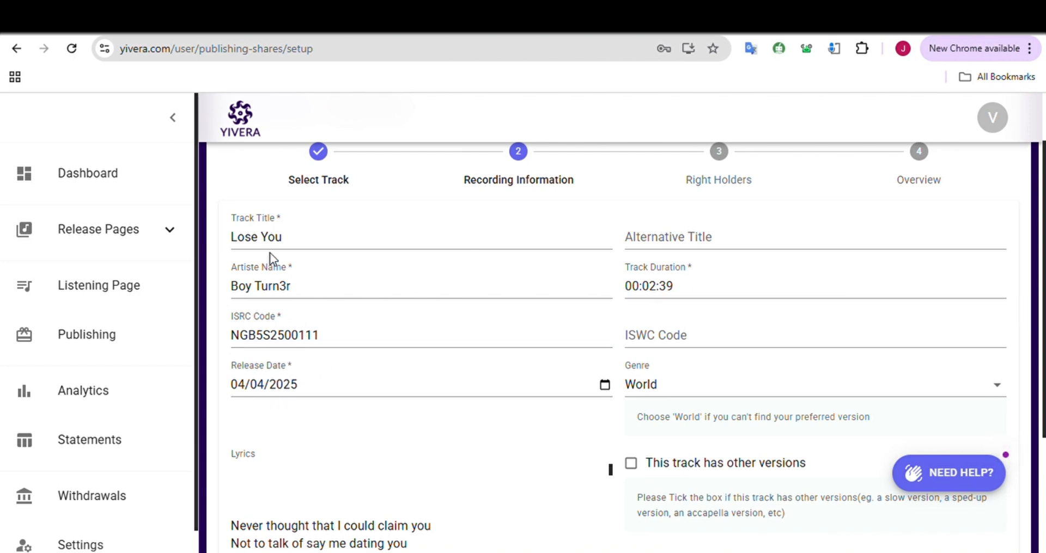
scroll(343, 400, down, 1)
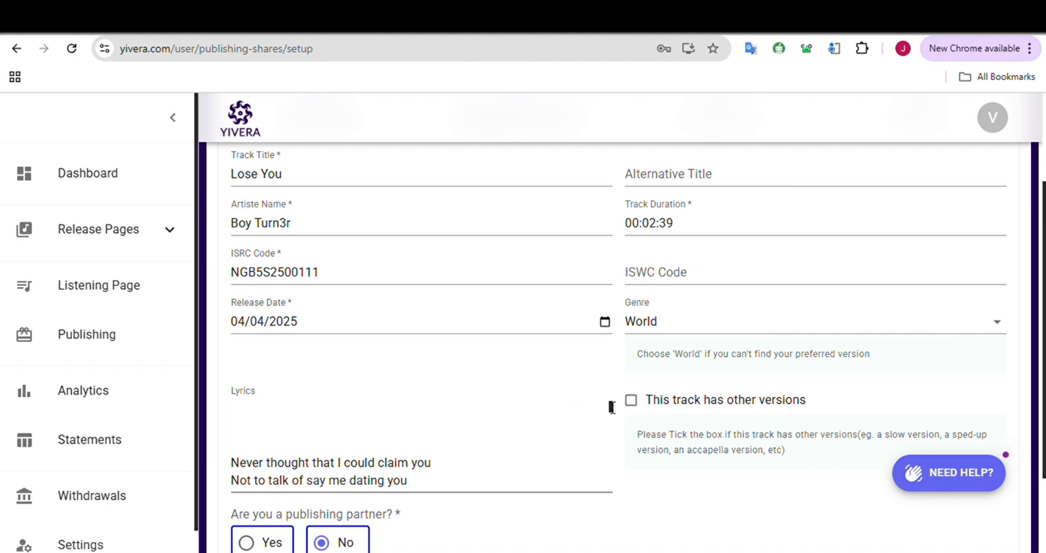
click(632, 406)
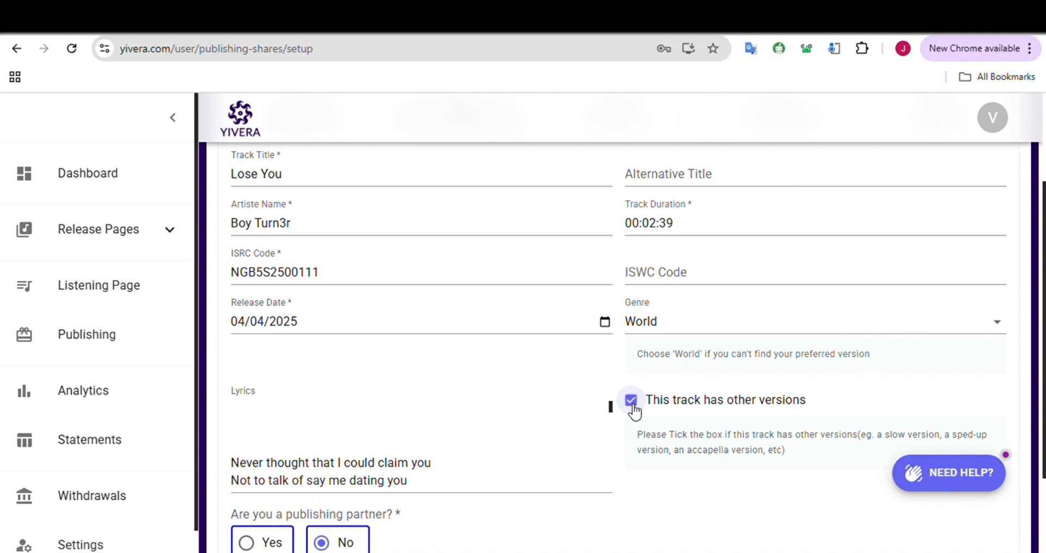
click(633, 407)
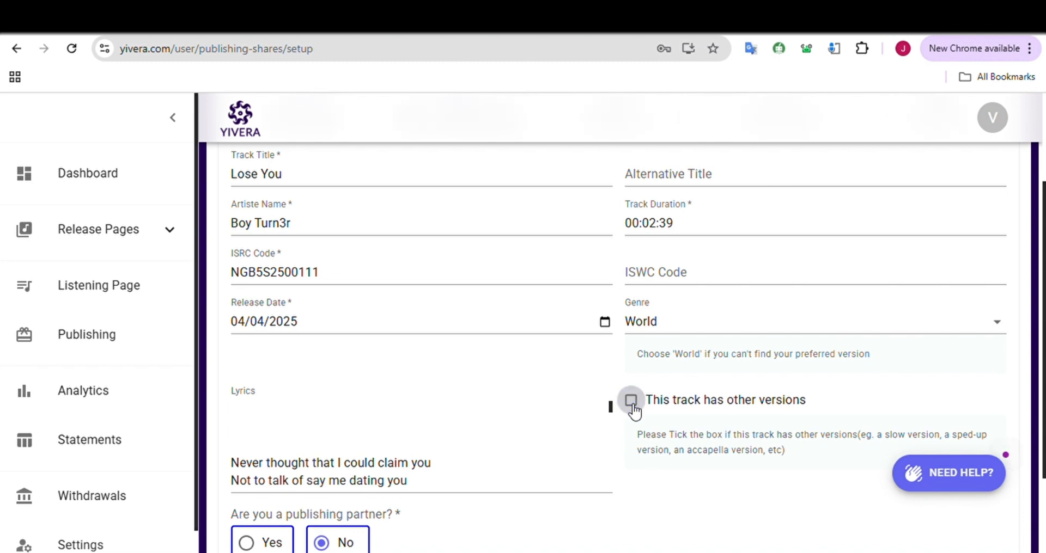
click(397, 460)
key(ctrl+v)
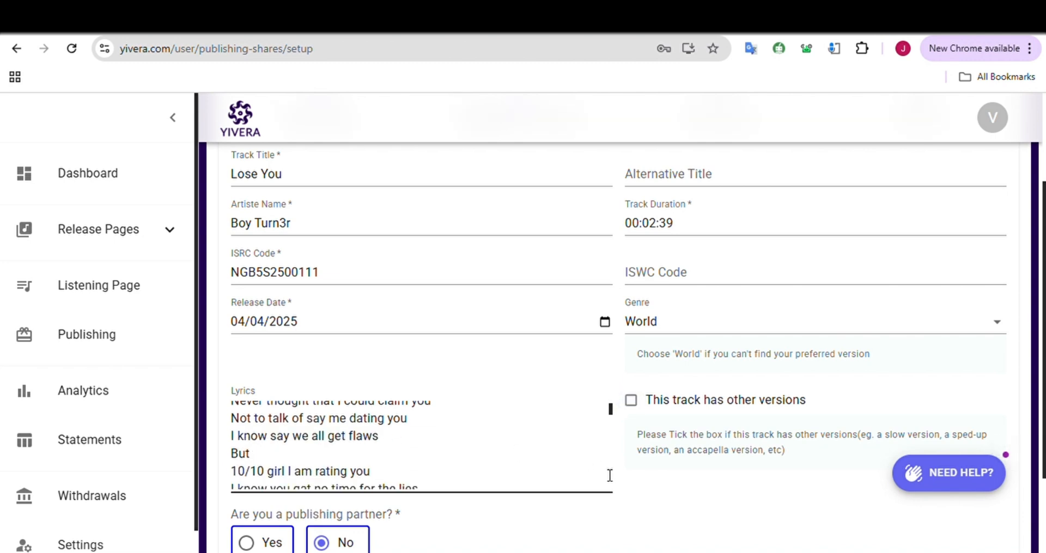
click(752, 467)
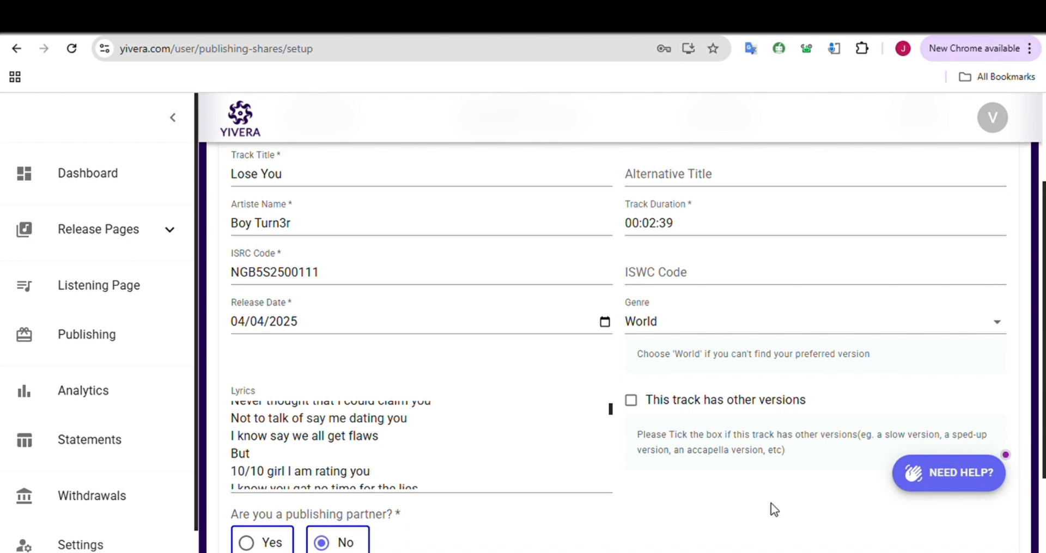
scroll(773, 509, down, 2)
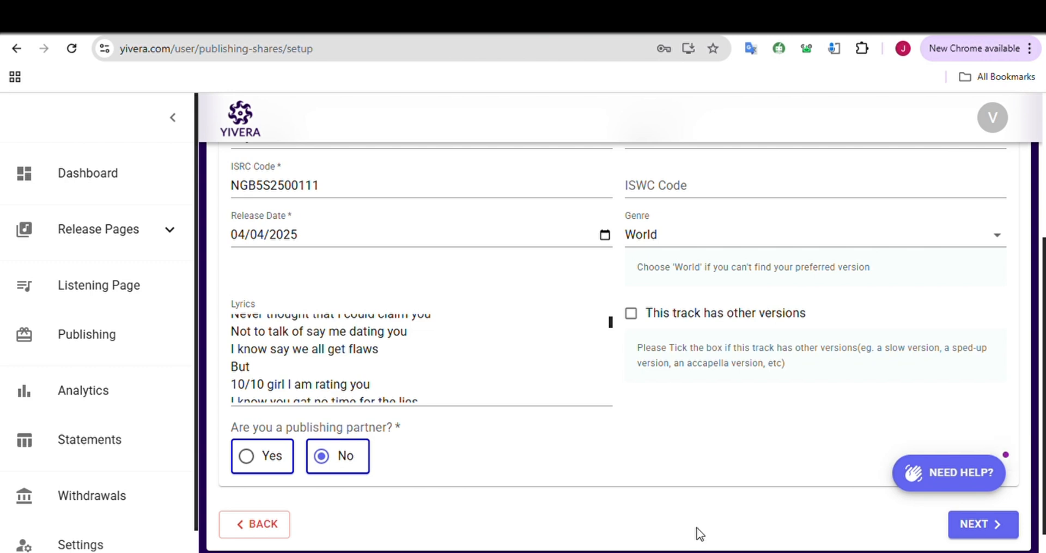
click(974, 525)
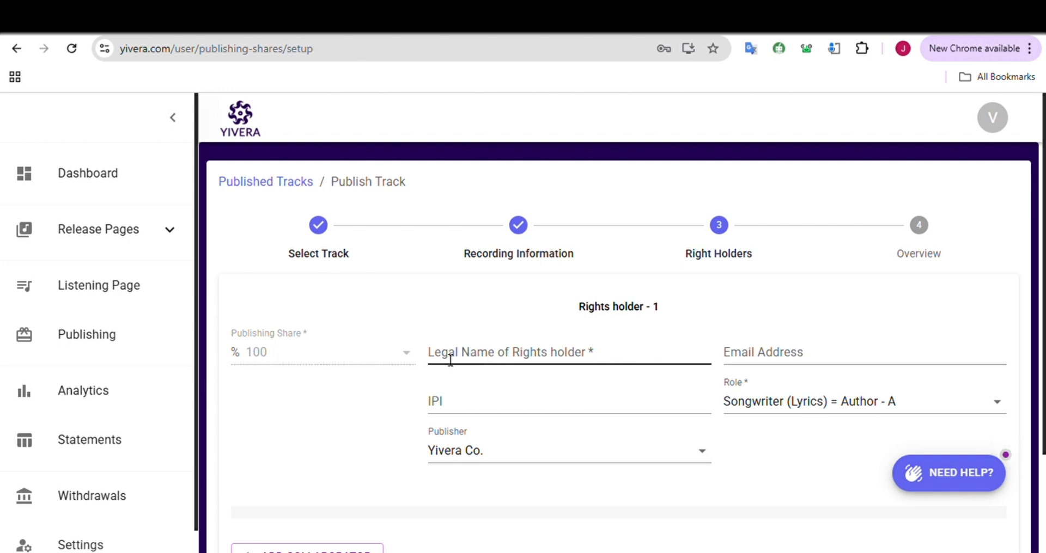
Enter the first rights holder's legal name
click(453, 363)
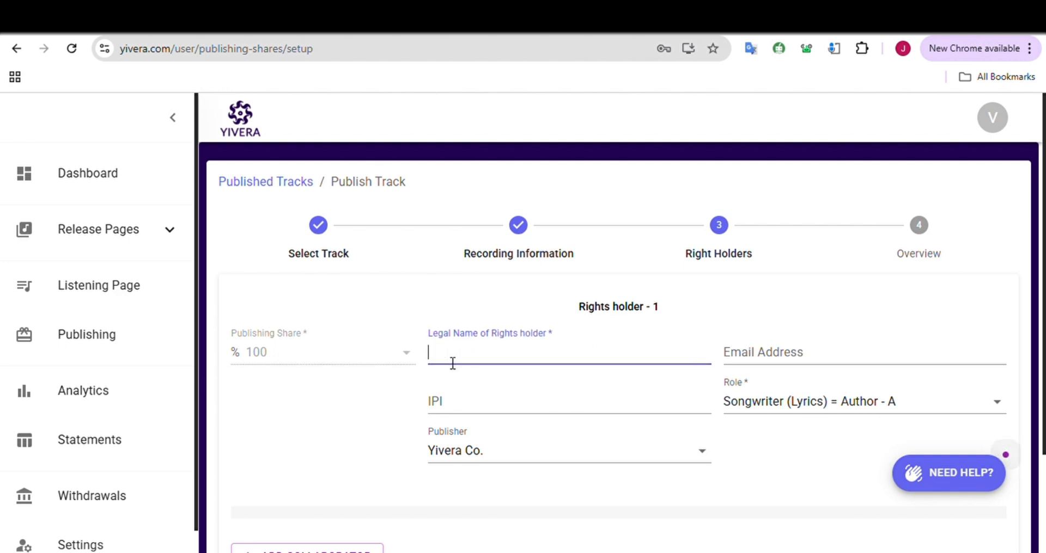
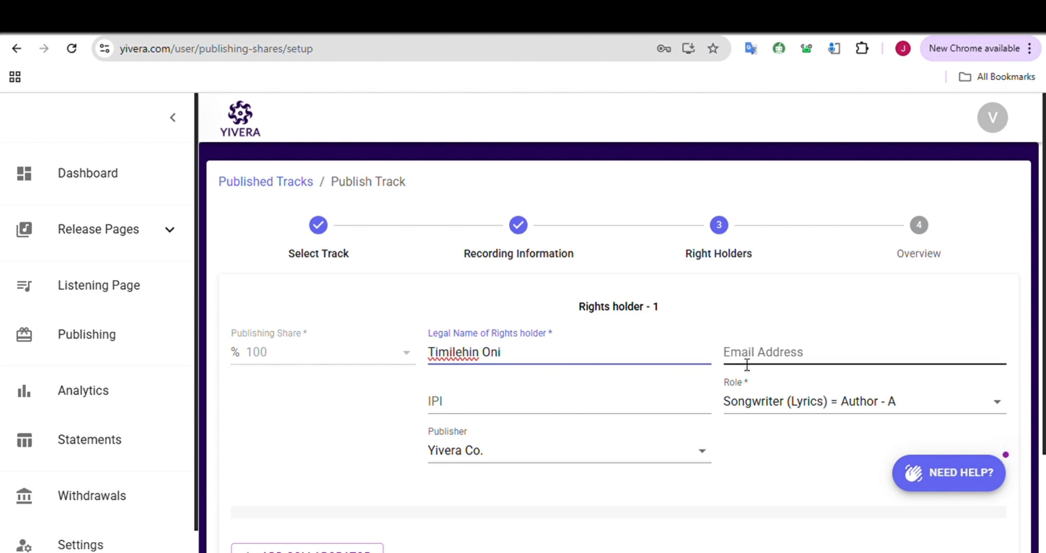
Set the first rights holder's role to Artist (Singer and Lyrics/Music contributor) - Composer/Author - CA, with Yivera Co. as publisher
click(584, 409)
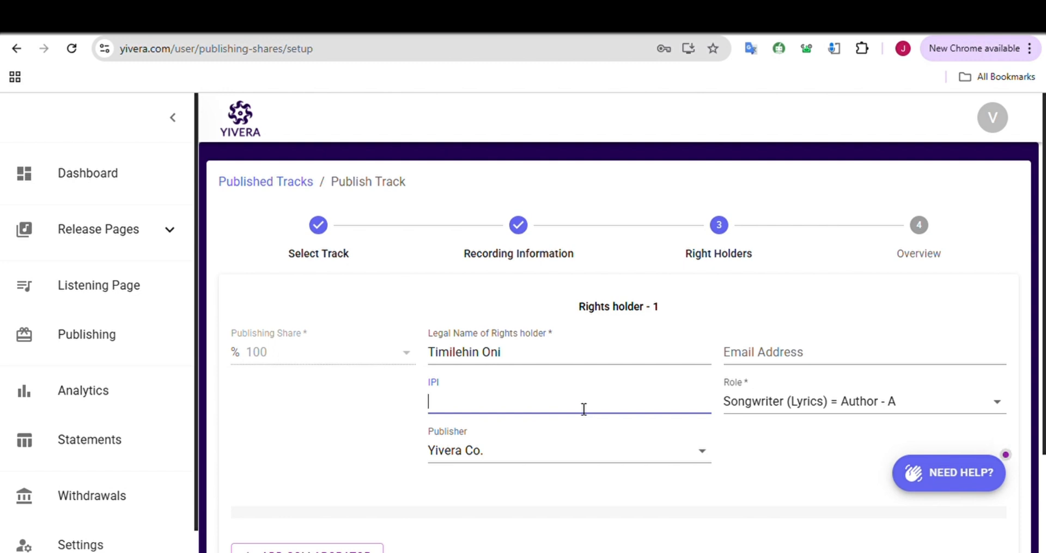
click(784, 401)
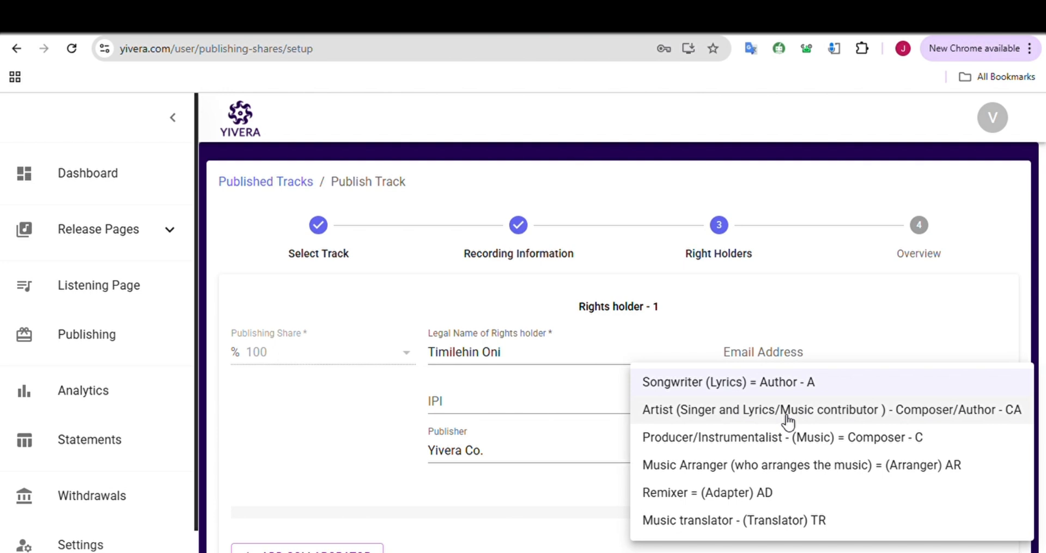
click(787, 419)
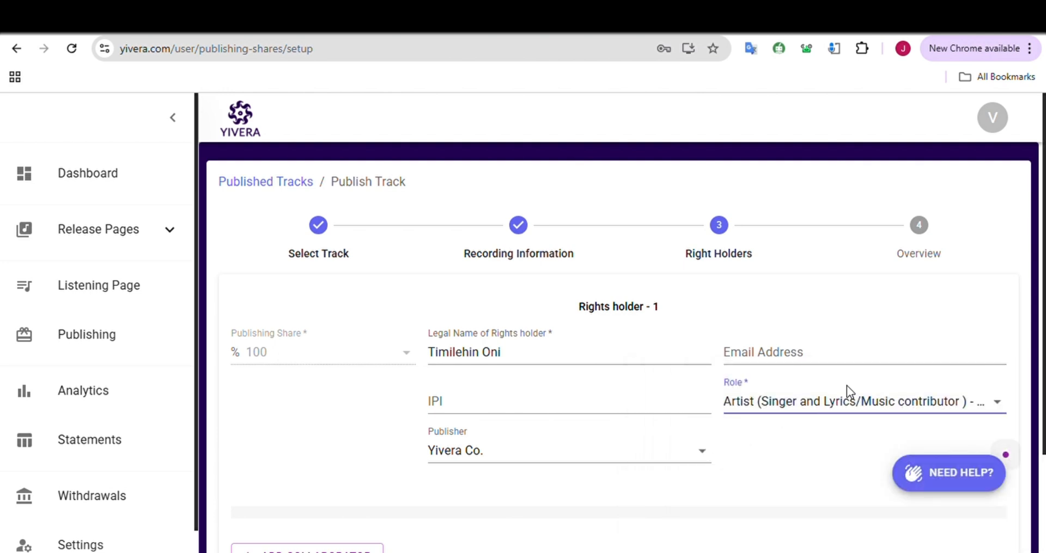
click(545, 452)
click(541, 456)
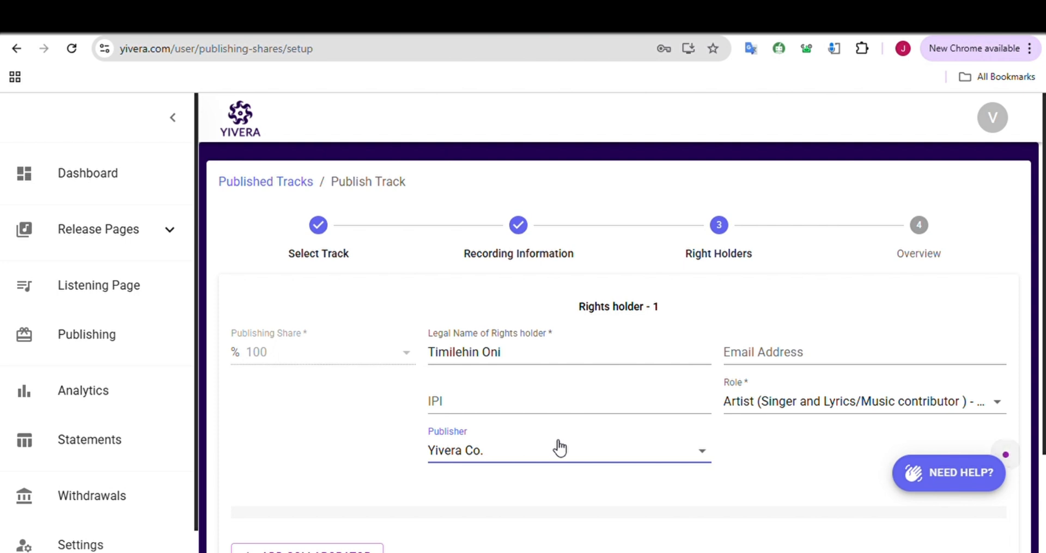
click(292, 351)
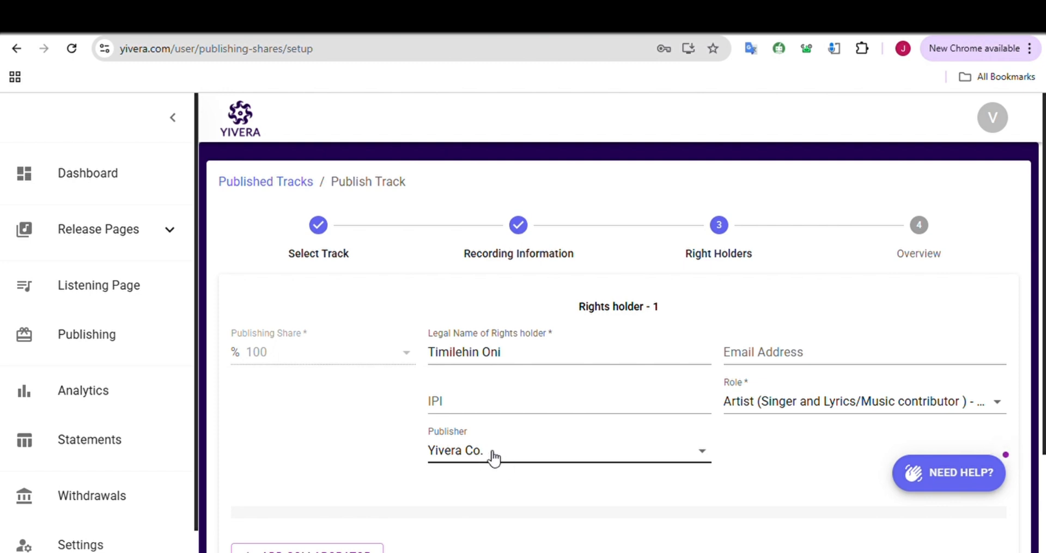
Add a collaborator as a second rights holder and set their publishing share to 50%
scroll(493, 458, down, 2)
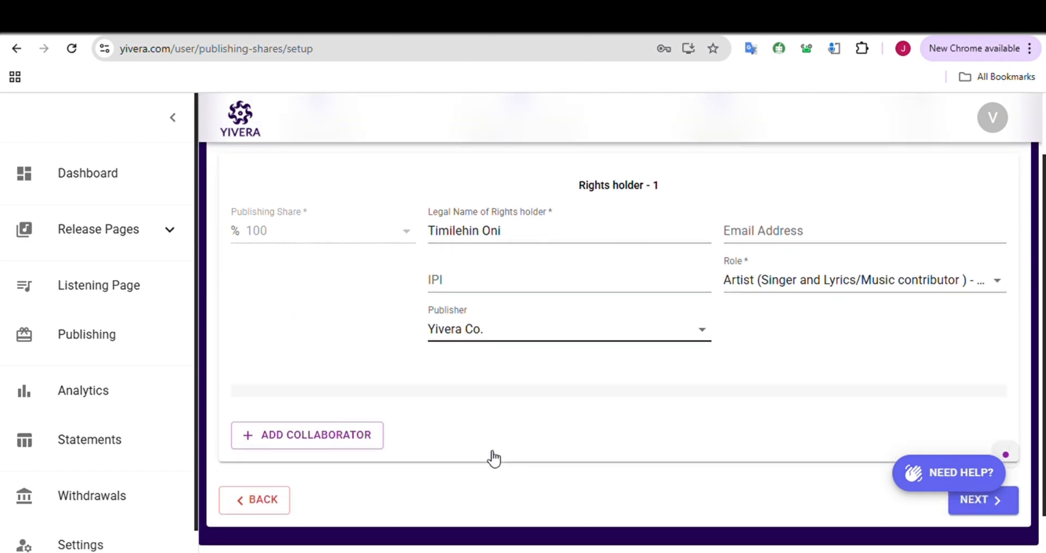
click(369, 442)
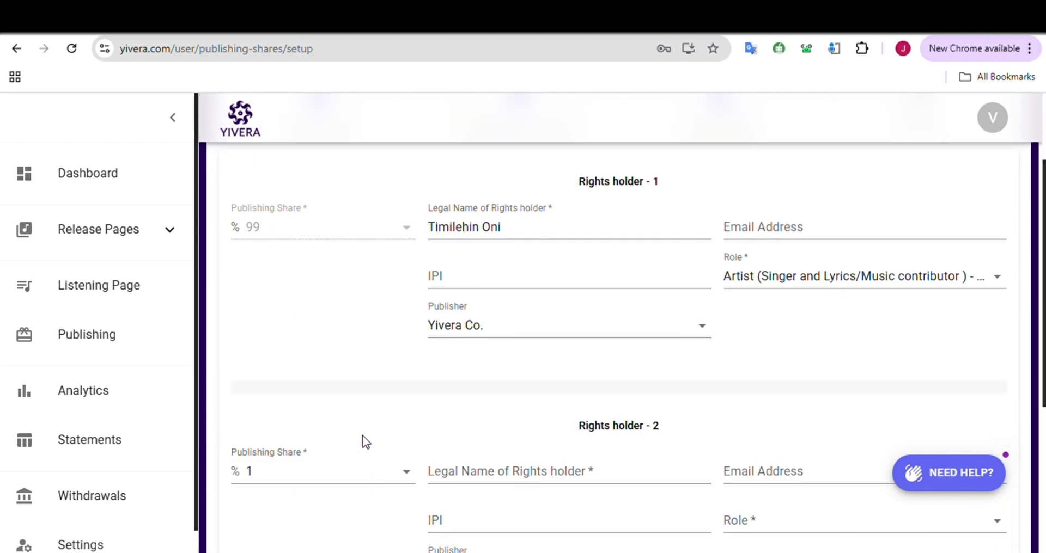
click(307, 476)
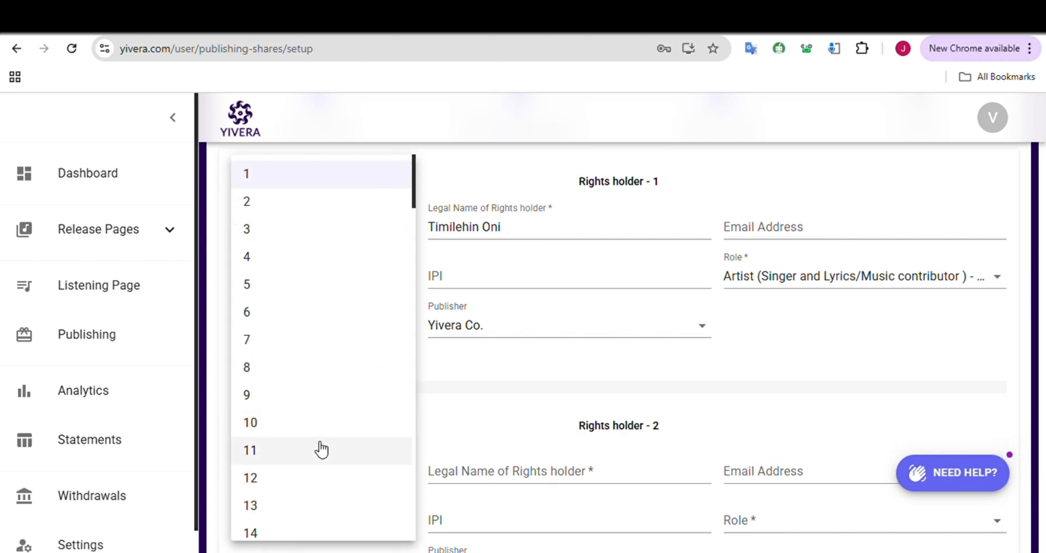
scroll(305, 450, down, 10)
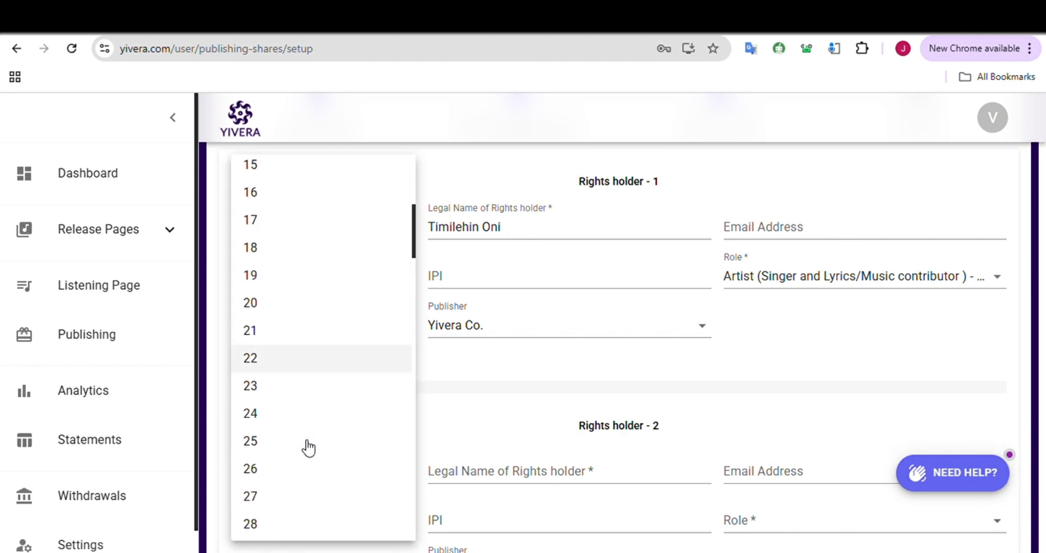
scroll(306, 446, down, 12)
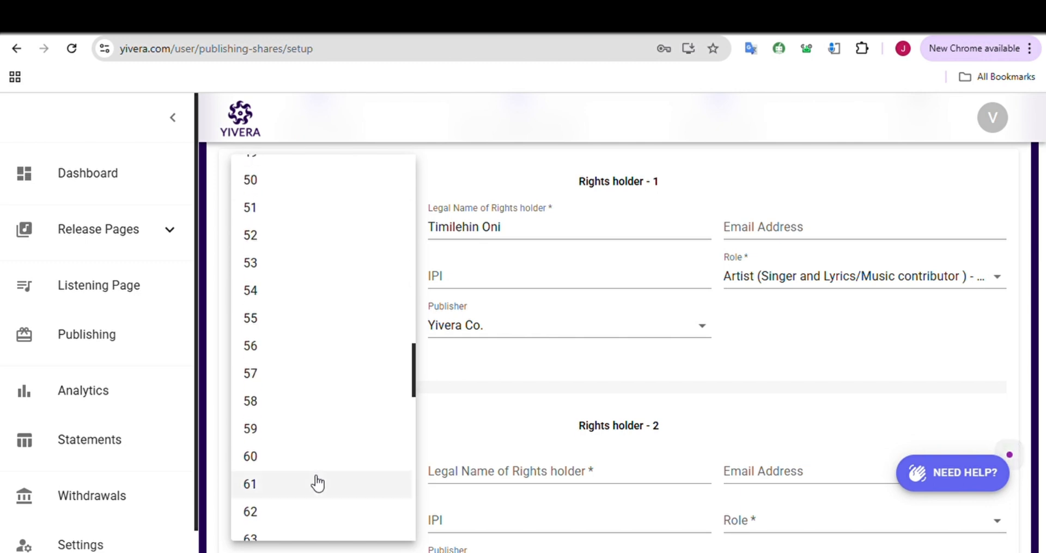
scroll(316, 483, up, 4)
click(324, 393)
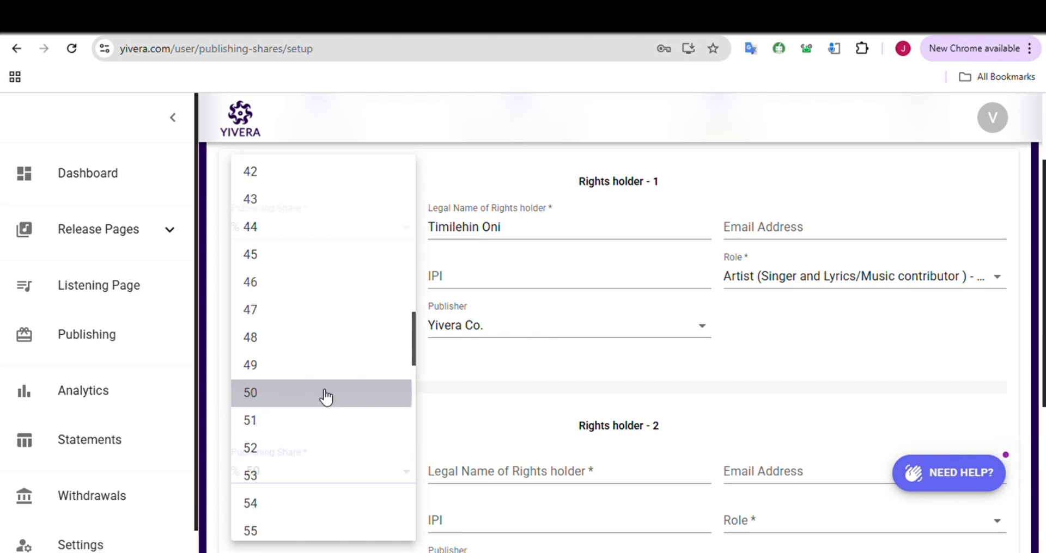
Enter the second rights holder's legal name
click(518, 469)
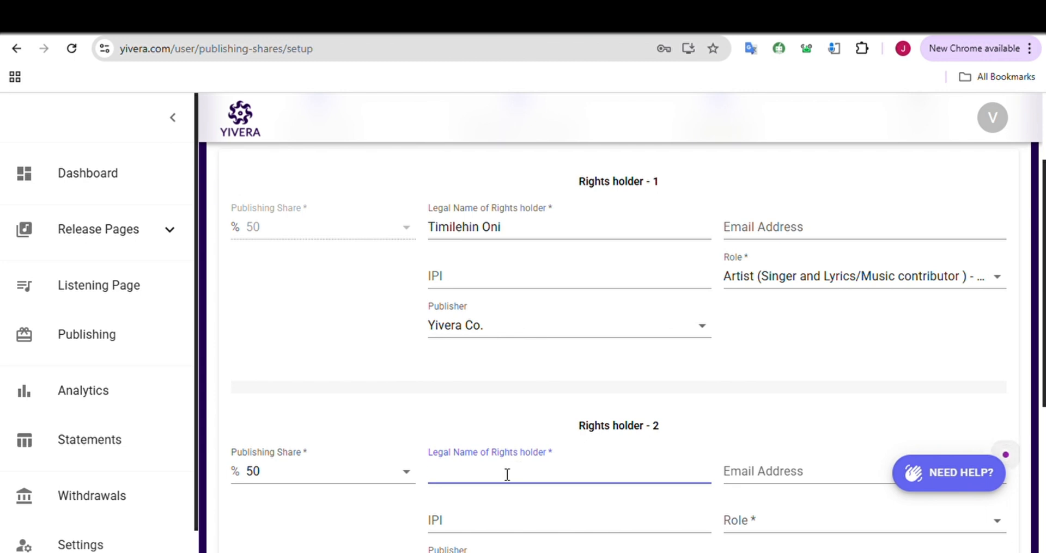
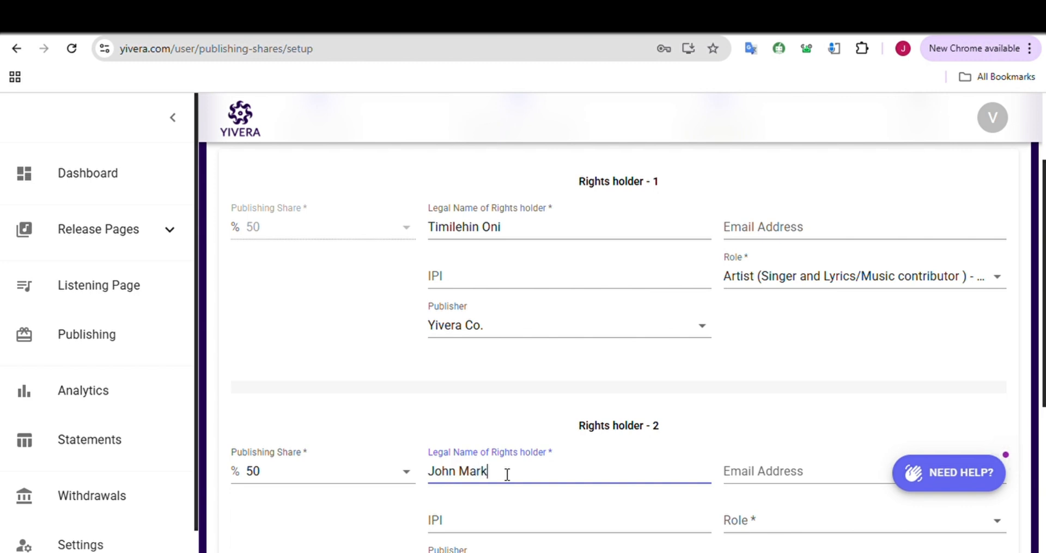
Set the second rights holder's role to Producer/Instrumentalist - (Music) = Composer - C
click(773, 479)
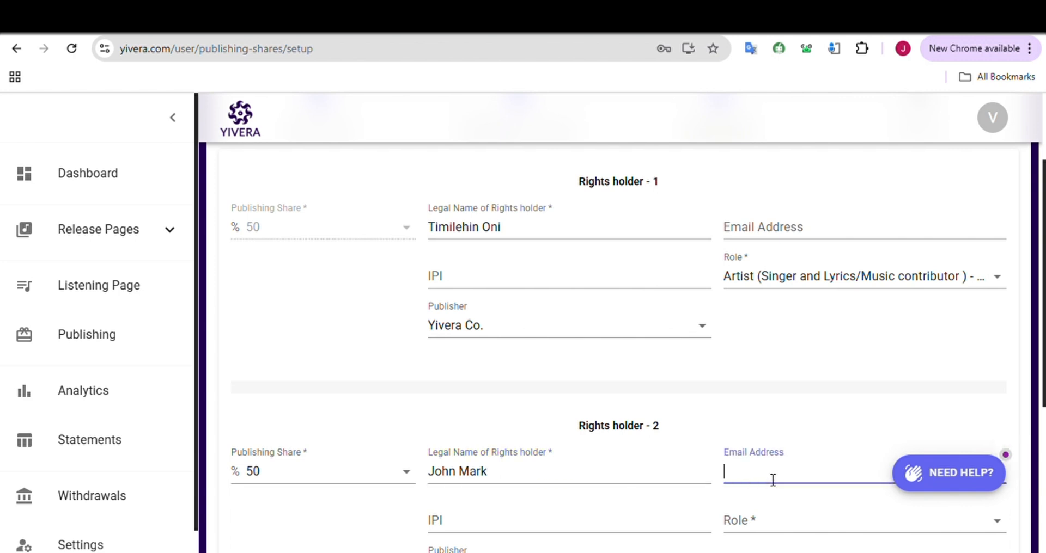
click(715, 474)
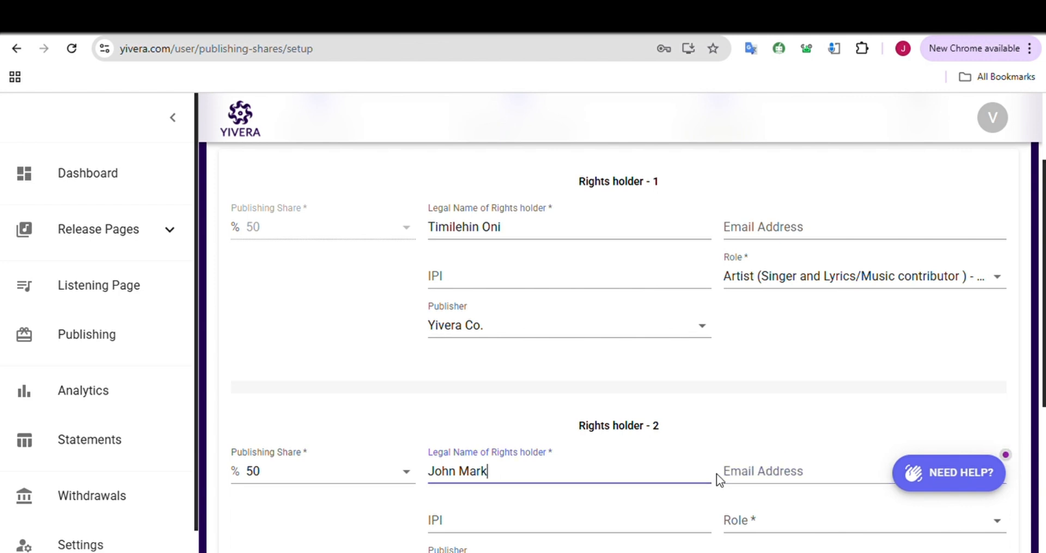
click(756, 518)
click(750, 437)
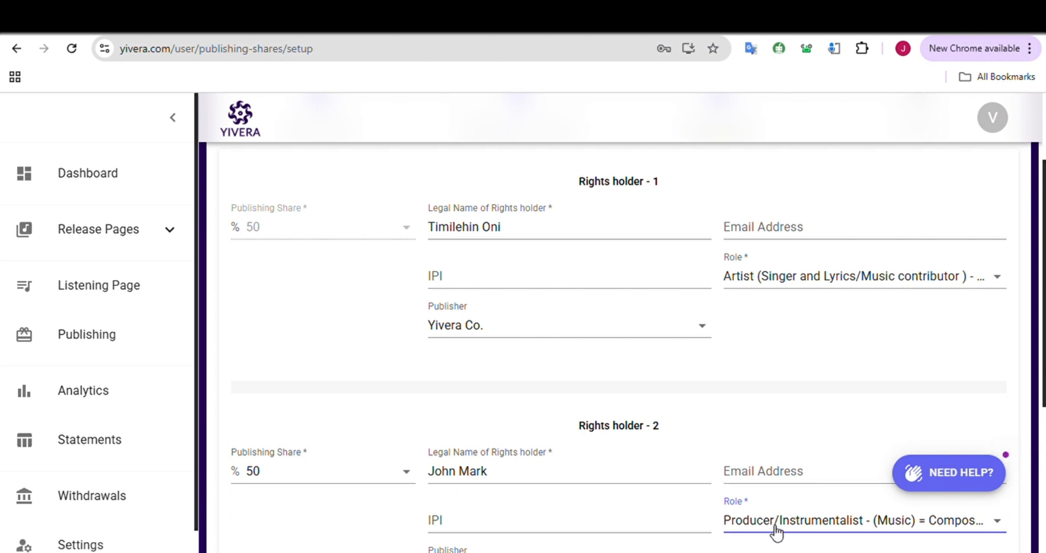
scroll(817, 531, down, 2)
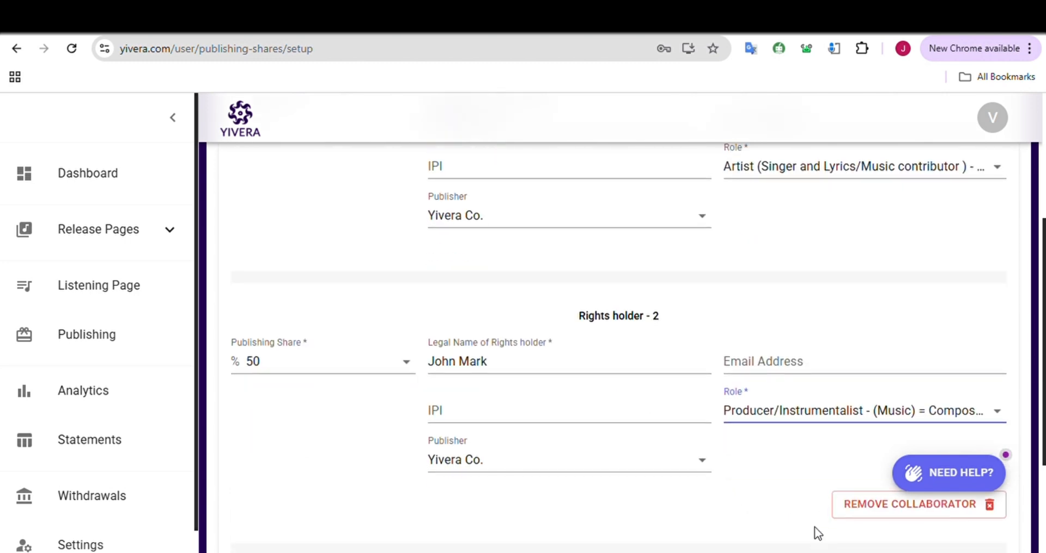
Set the second rights holder's publisher to Others
click(530, 464)
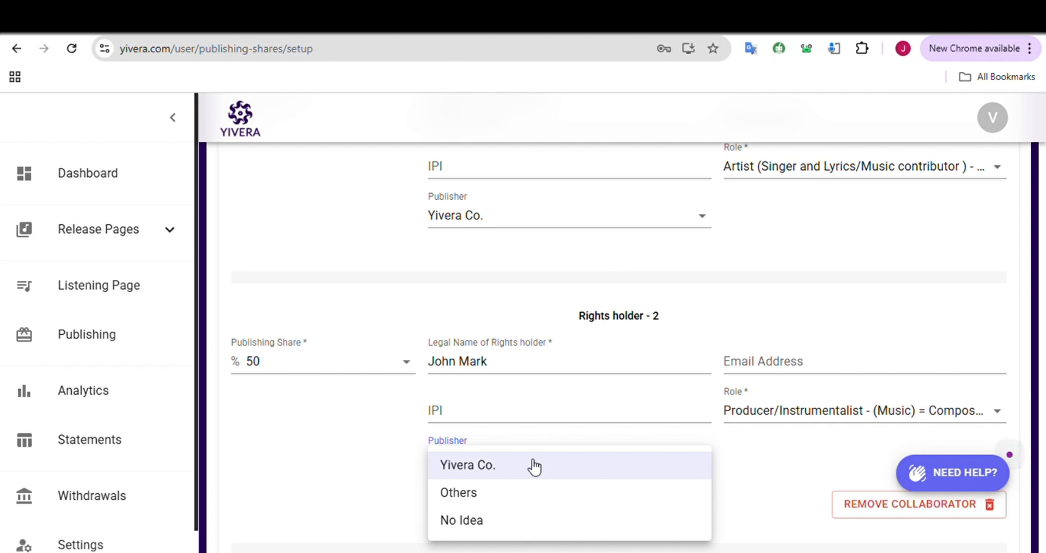
click(521, 492)
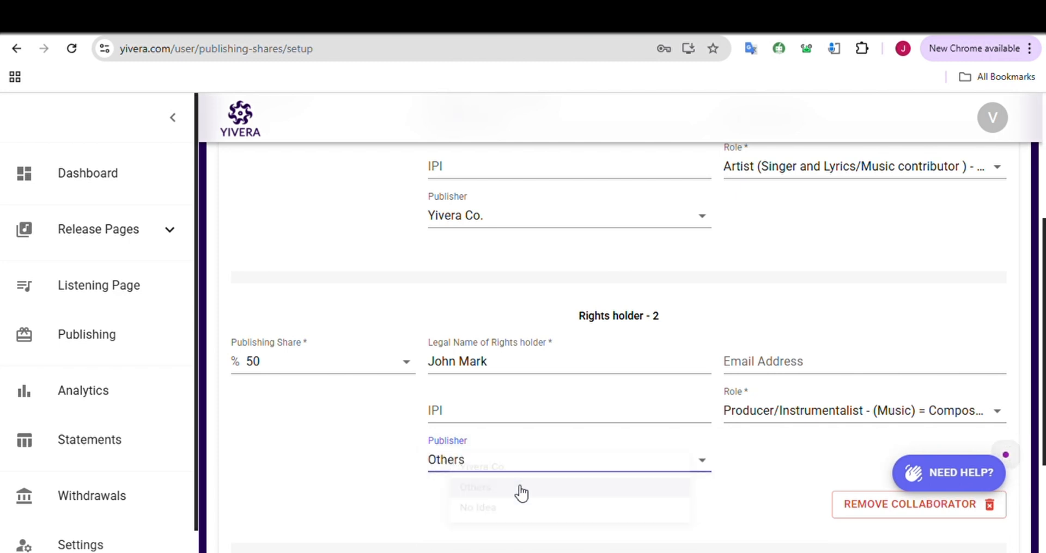
click(491, 420)
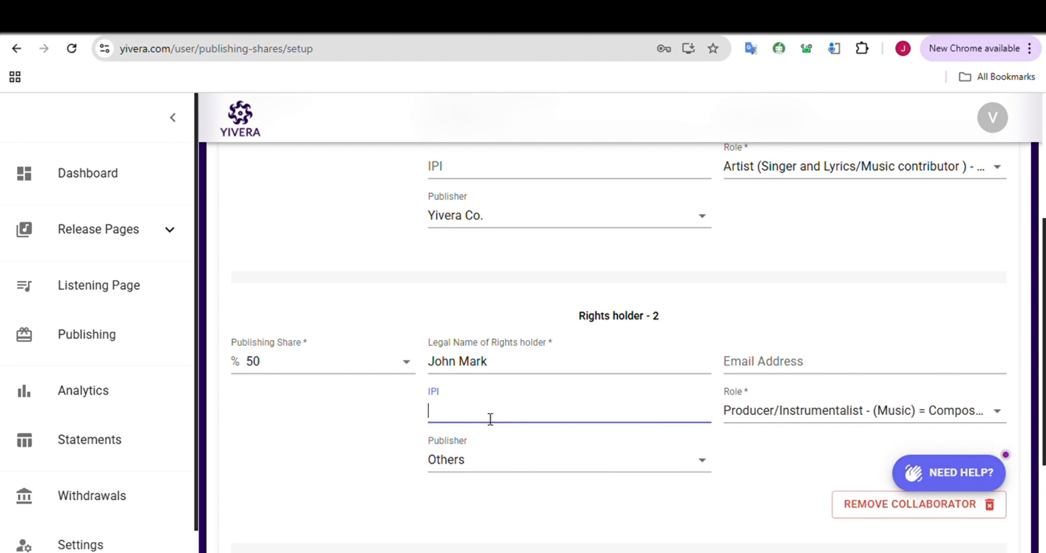
Enter the first rights holder's 11-digit IPI number
scroll(491, 419, up, 3)
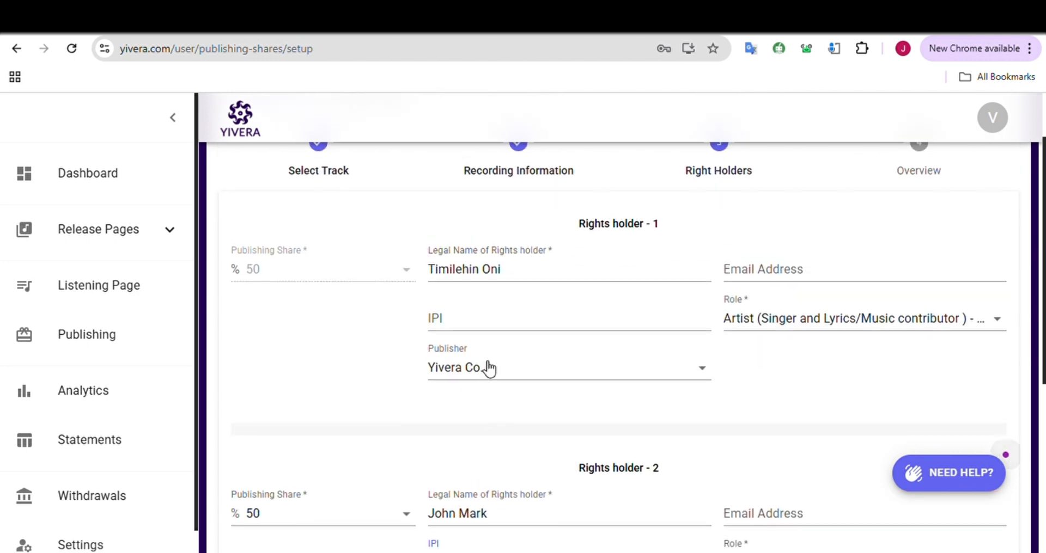
click(481, 324)
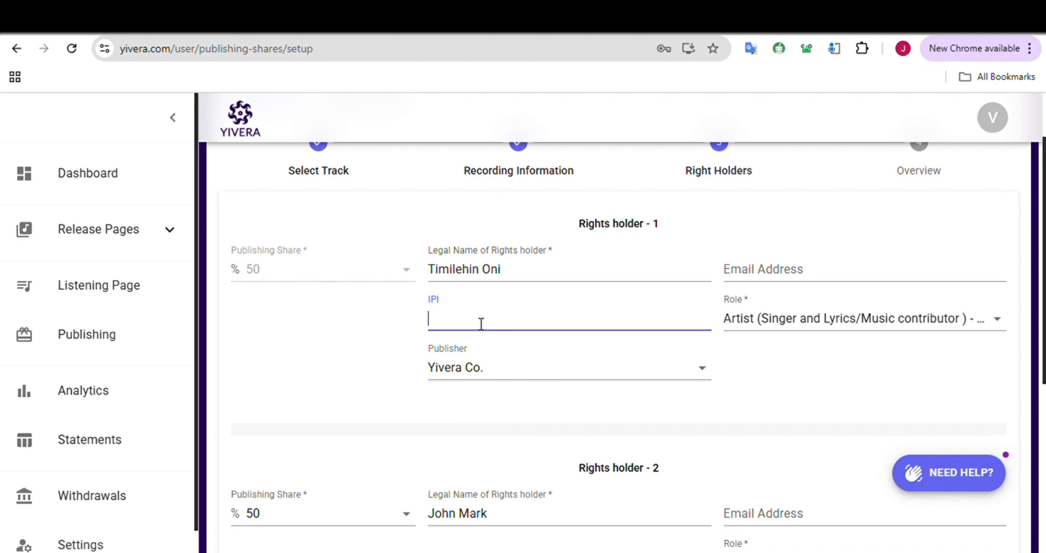
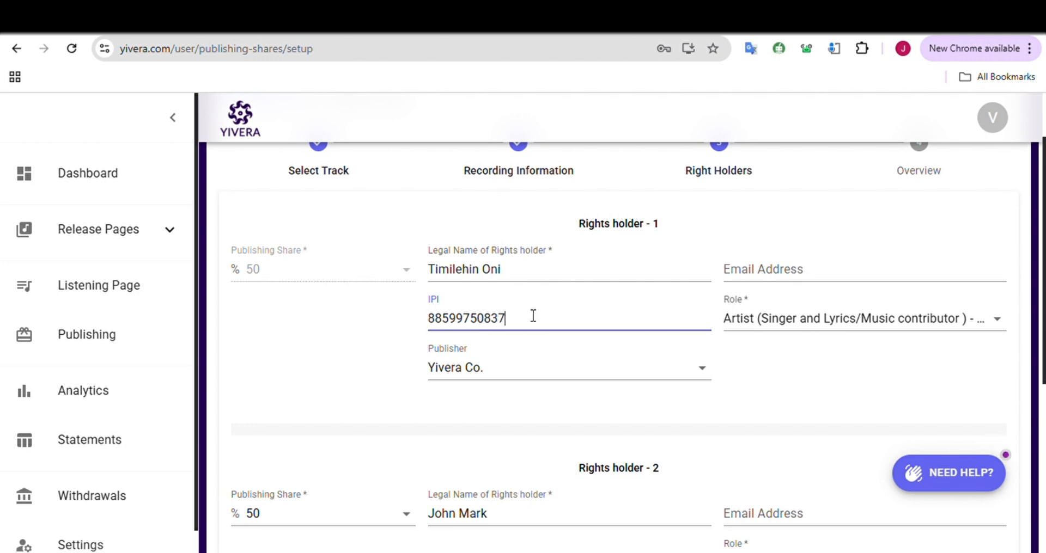
scroll(561, 357, down, 2)
scroll(561, 357, down, 1)
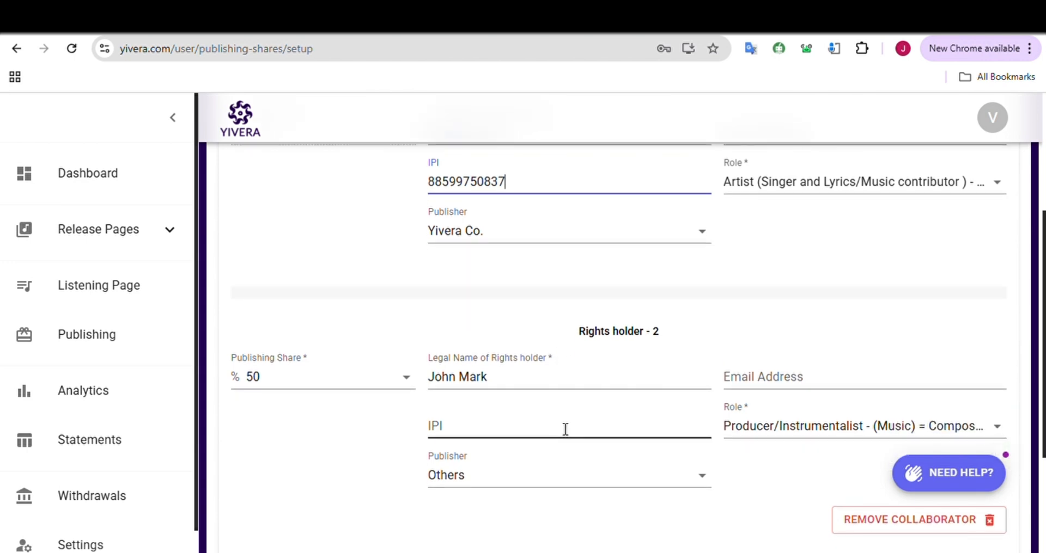
text(7027)
key(BackSpace)
key(BackSpace)
key(BackSpace)
key(BackSpace)
text(7027)
key(BackSpace)
key(BackSpace)
key(BackSpace)
key(BackSpace)
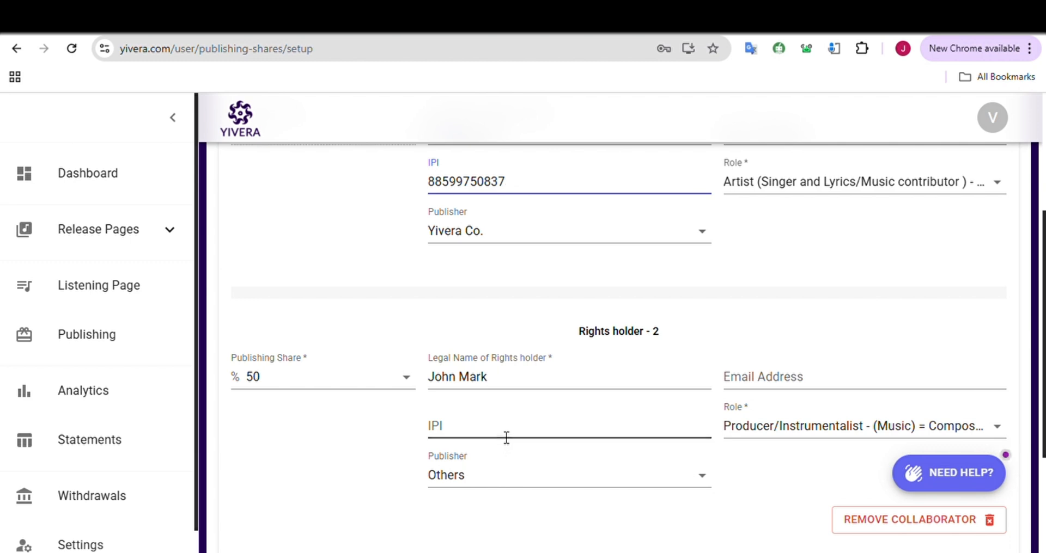
Enter the second rights holder's 11-digit IPI number
click(506, 438)
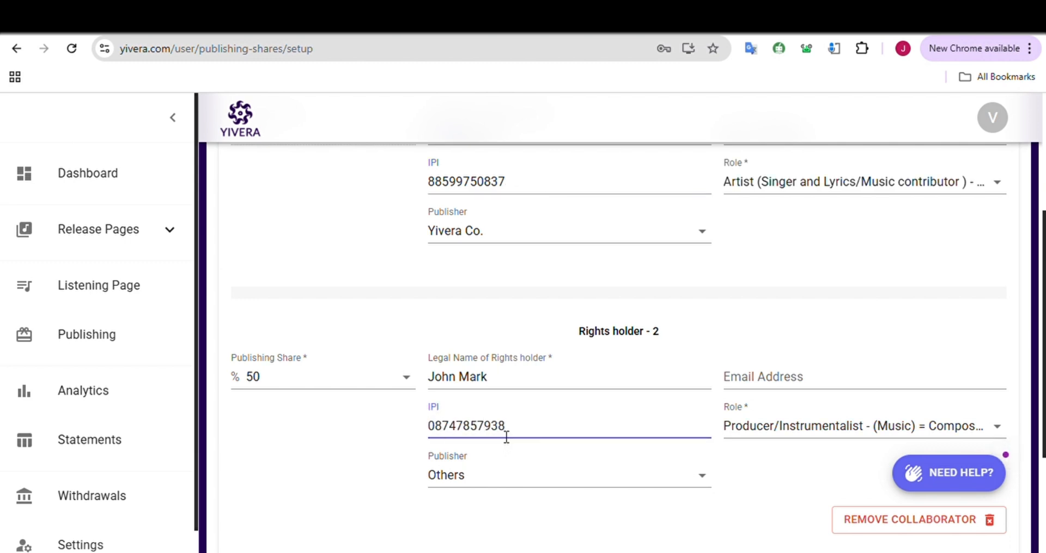
Switch the second rights holder's publisher to Yivera Co. and back to Others
click(617, 482)
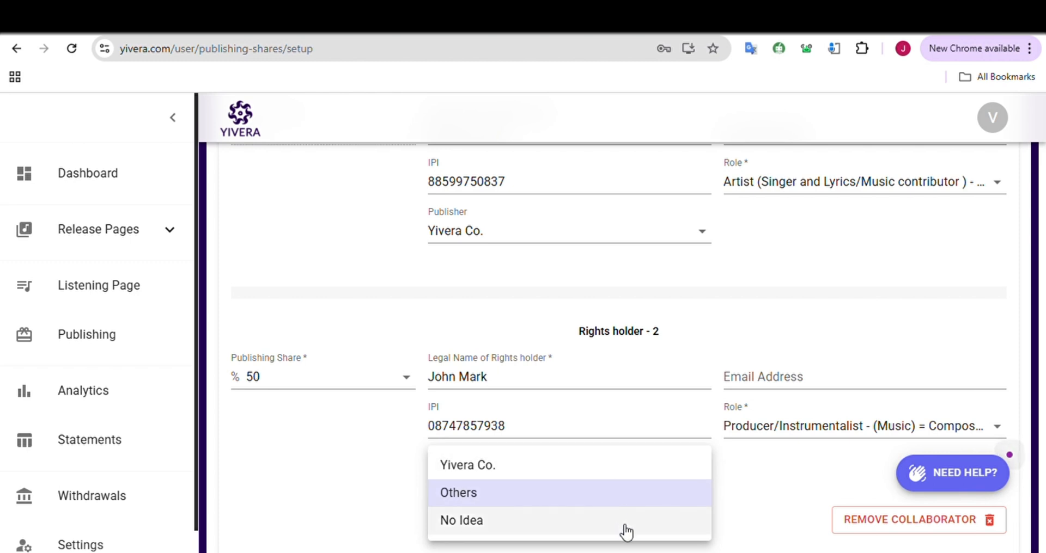
click(592, 472)
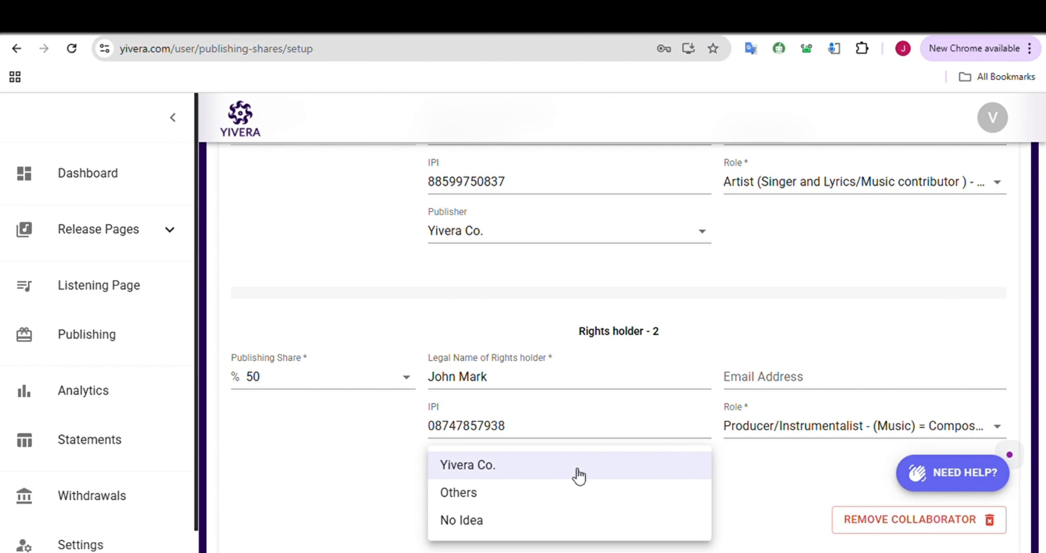
click(550, 497)
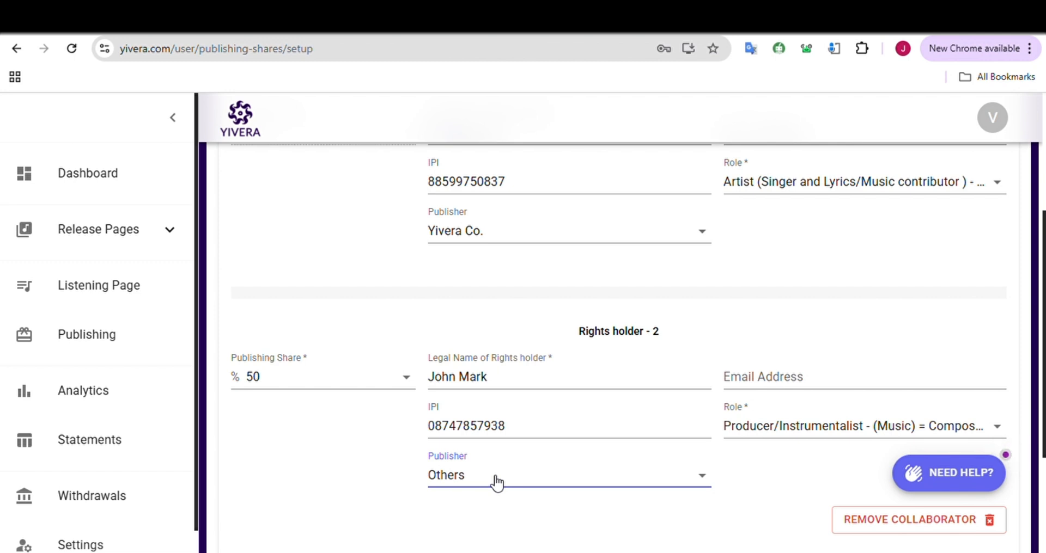
Add another collaborator as the third rights holder and set their publishing share to 15%
scroll(496, 482, down, 3)
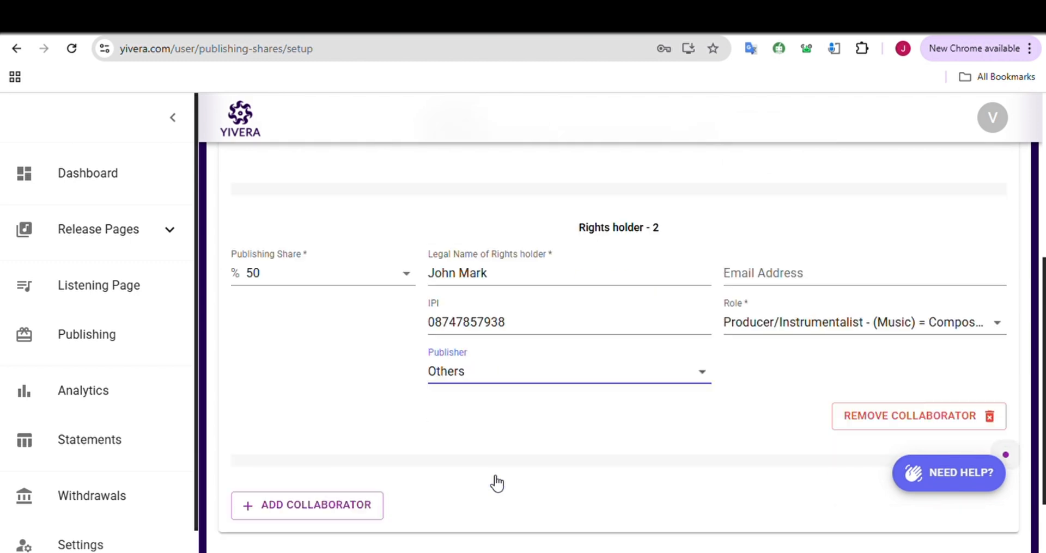
click(309, 433)
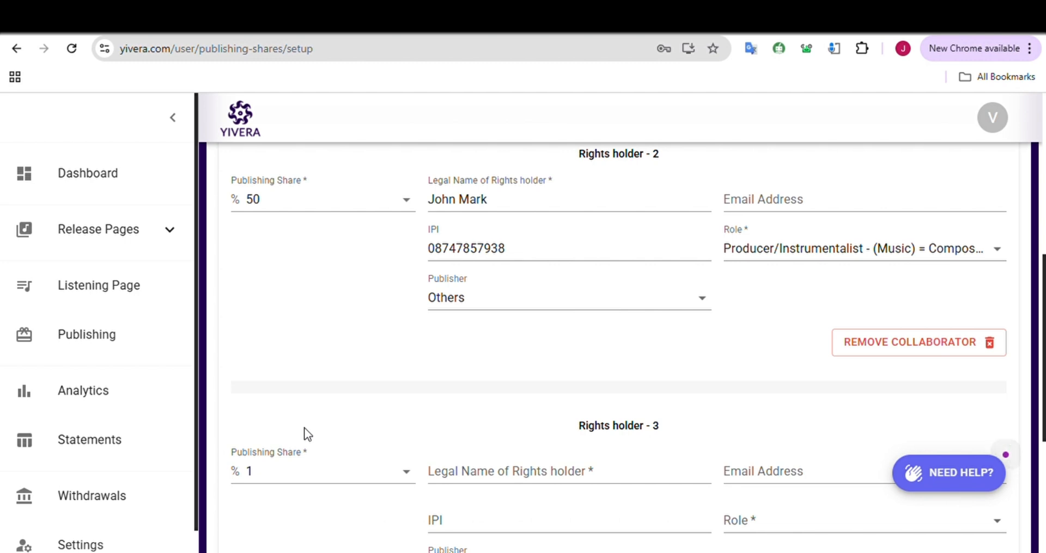
click(413, 483)
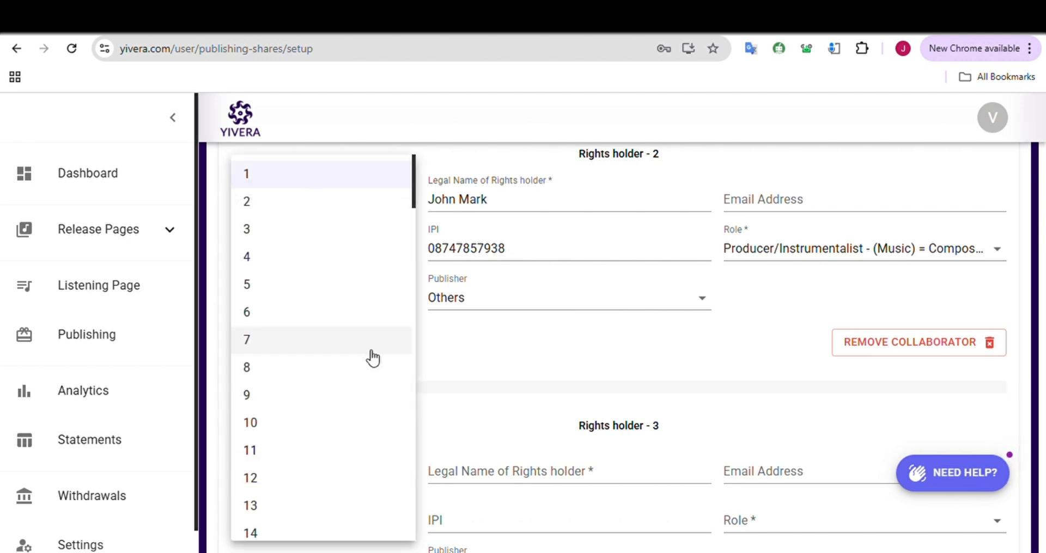
scroll(339, 467, down, 8)
scroll(310, 430, down, 7)
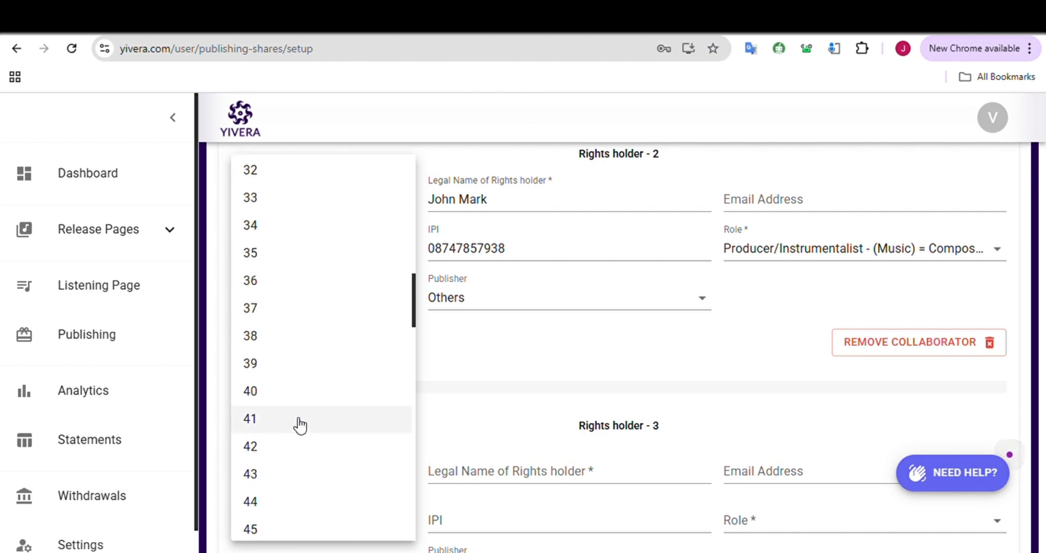
scroll(295, 392, up, 8)
scroll(294, 392, up, 5)
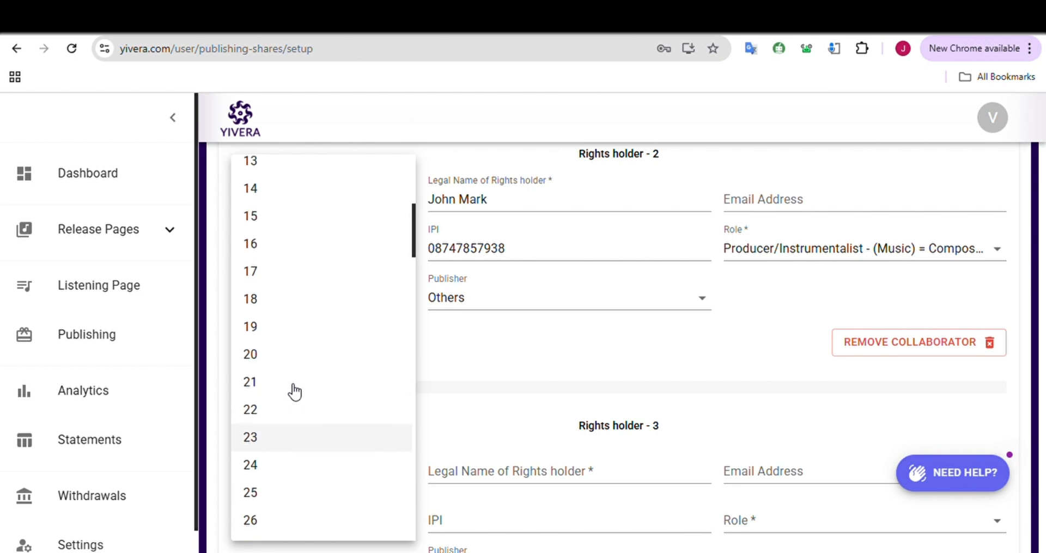
click(291, 384)
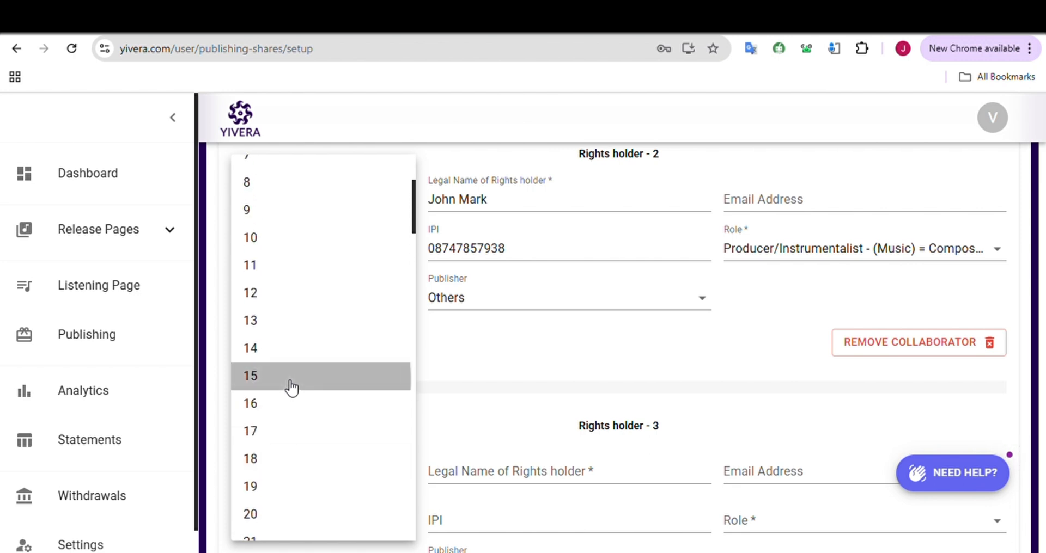
Enter the third rights holder's legal name with capitalised initials, leaving the email address empty
click(518, 483)
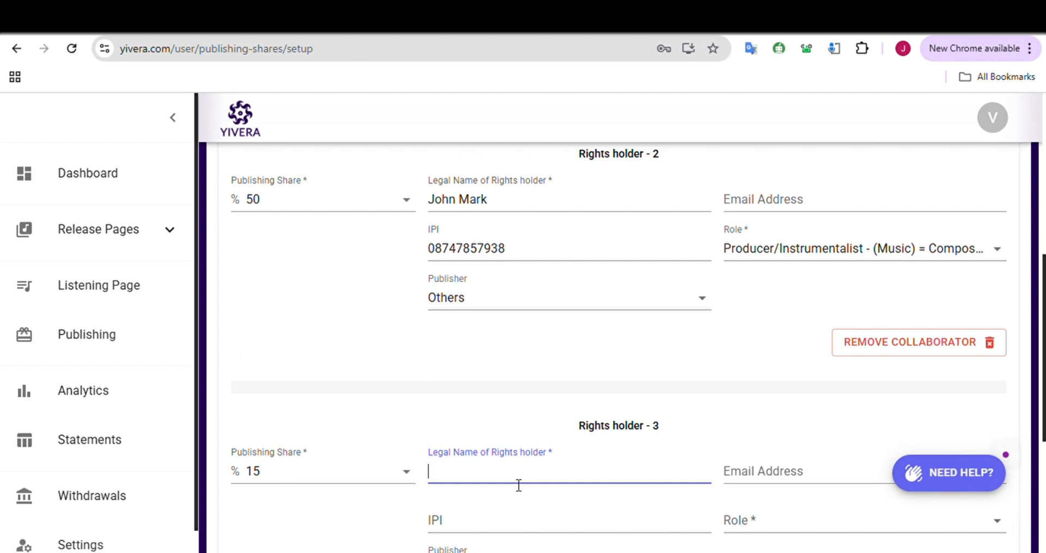
click(471, 479)
key(BackSpace)
text(M)
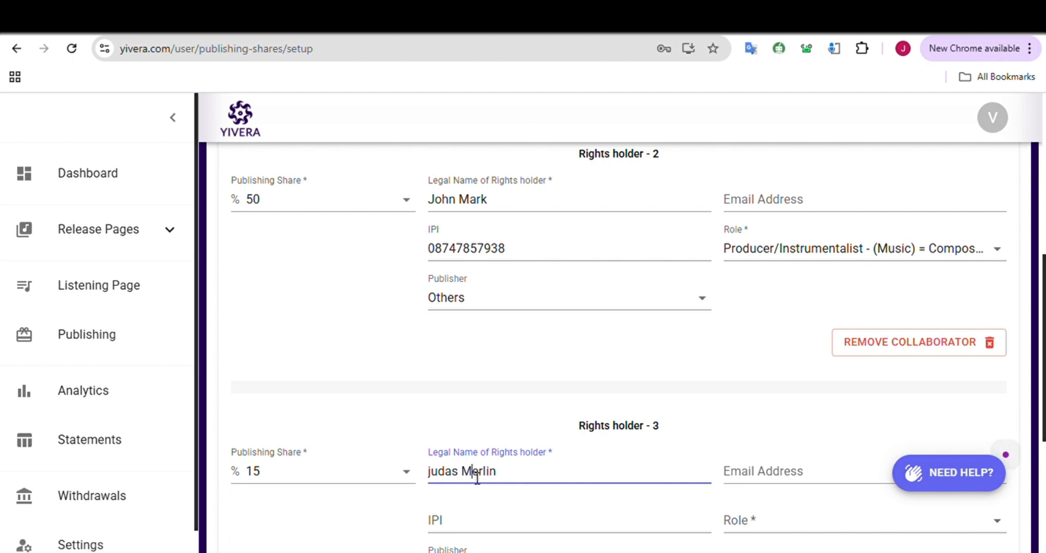
click(439, 479)
key(Delete)
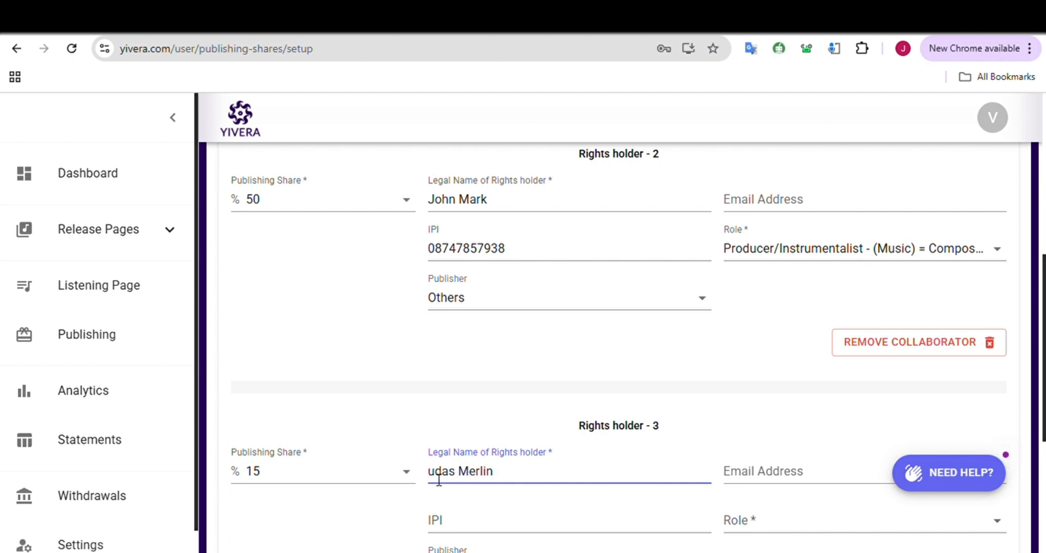
text(J)
click(781, 475)
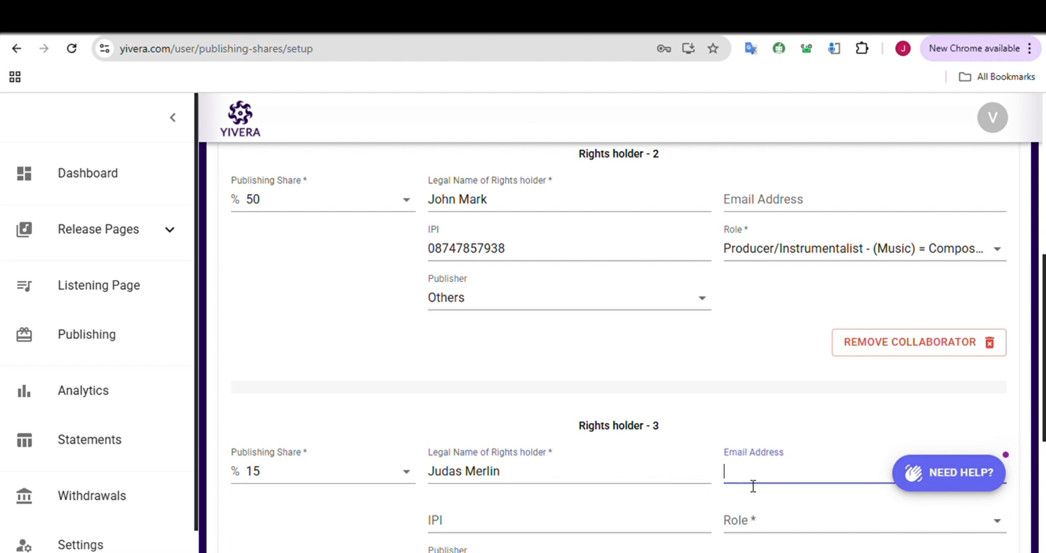
click(710, 495)
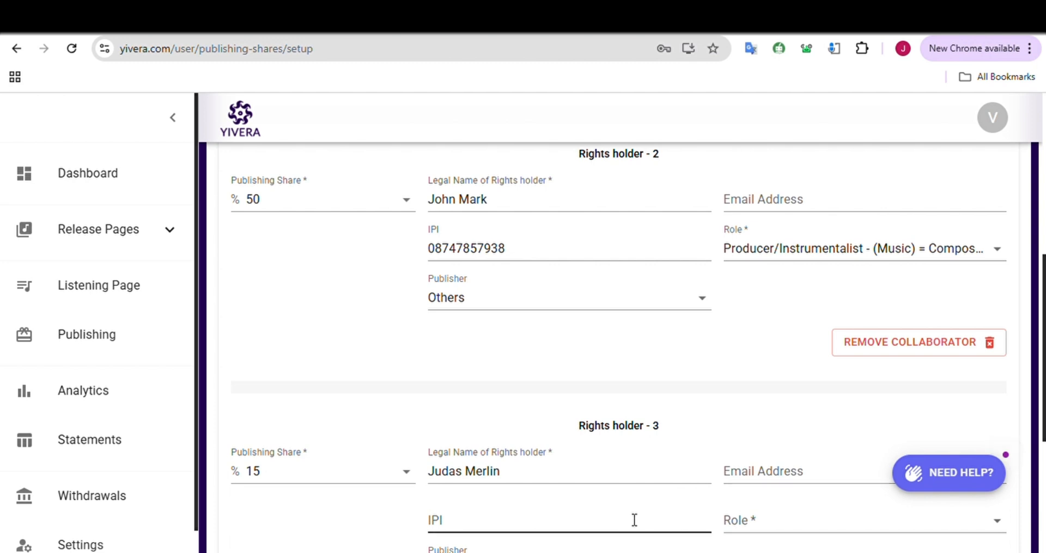
Set the third rights holder's publisher to No Idea, leaving their IPI empty
scroll(632, 519, down, 1)
click(617, 504)
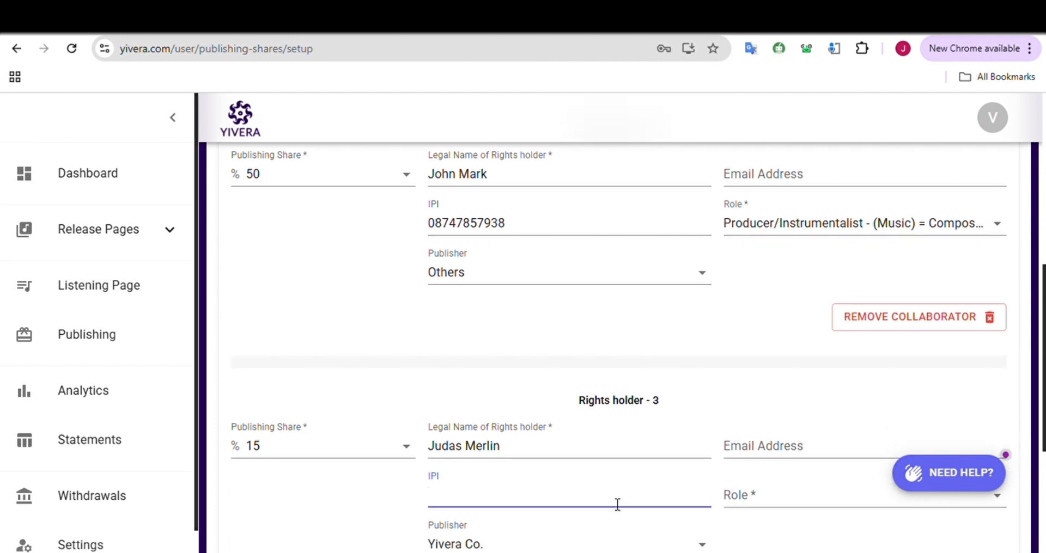
scroll(545, 523, down, 1)
click(540, 489)
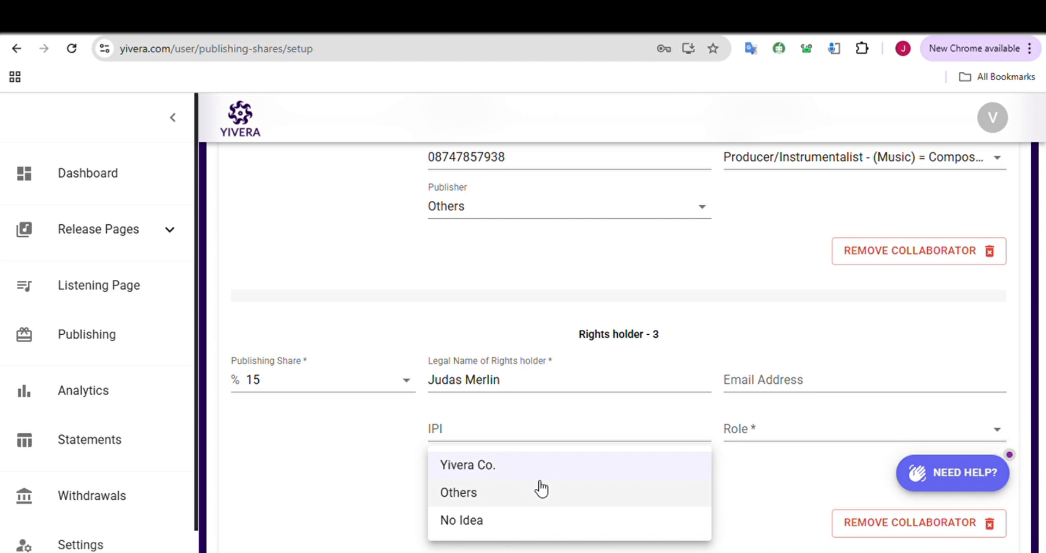
click(508, 500)
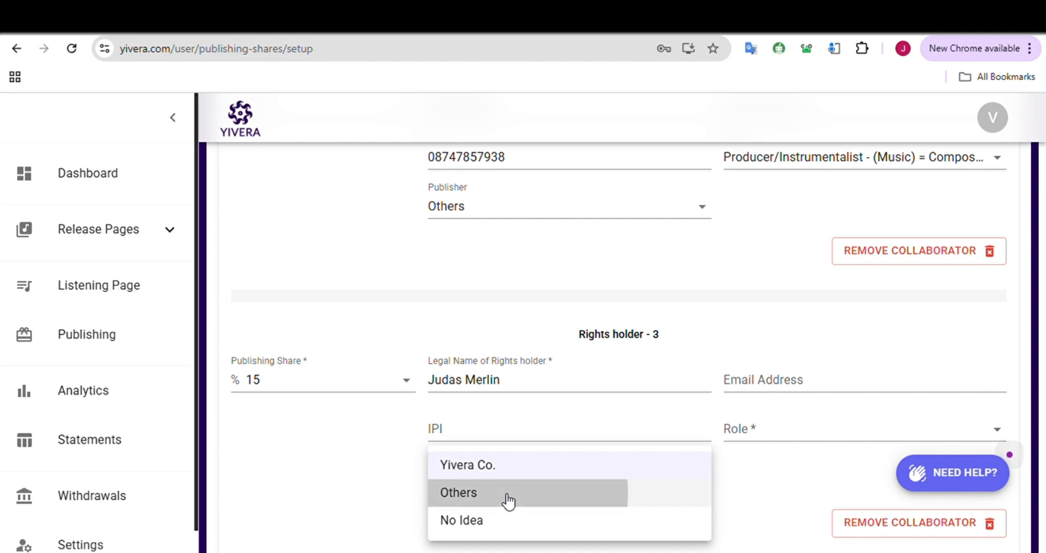
click(542, 495)
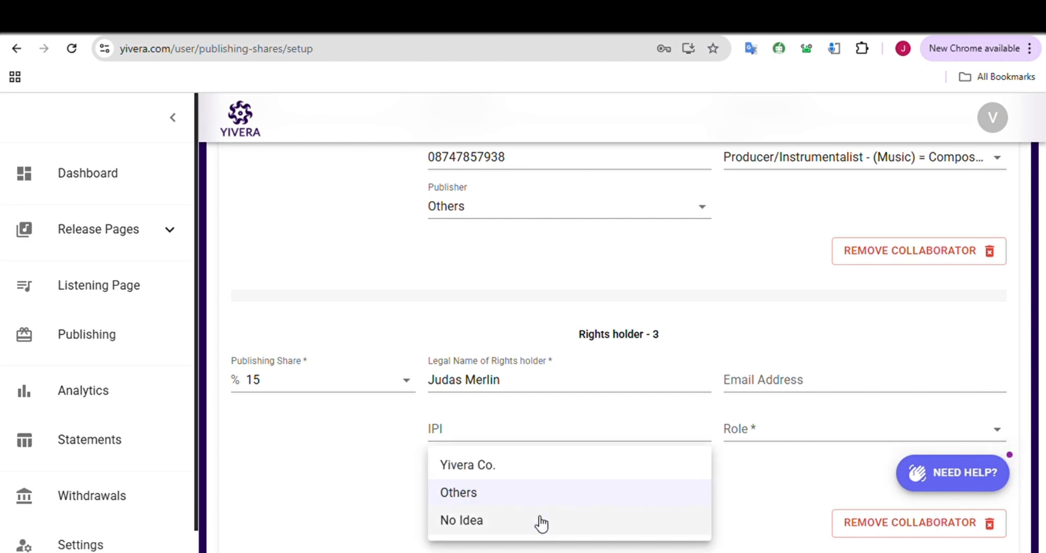
click(538, 522)
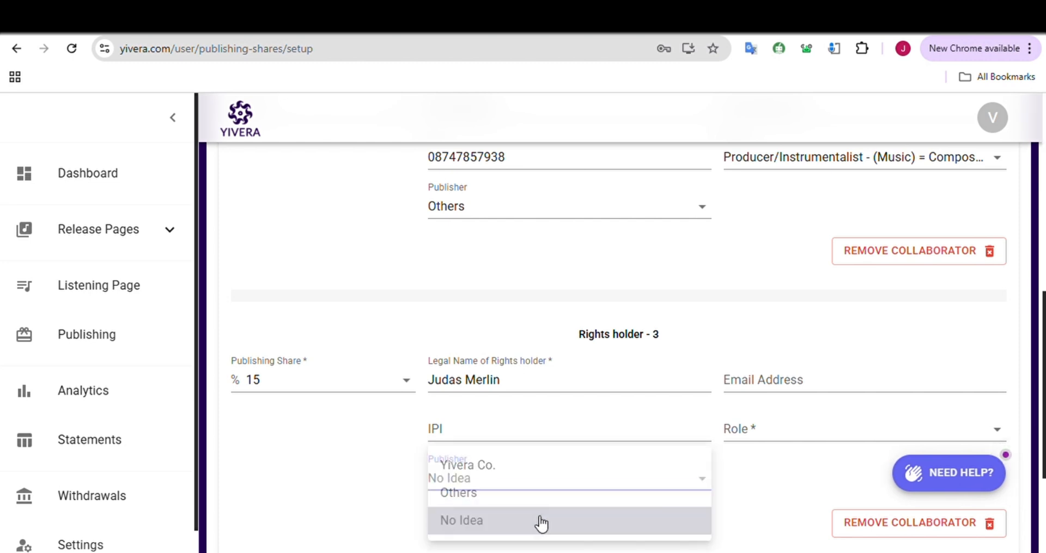
Set the third rights holder's role to Artist (Singer and Lyrics/Music contributor) - Composer/Author - CA
click(774, 446)
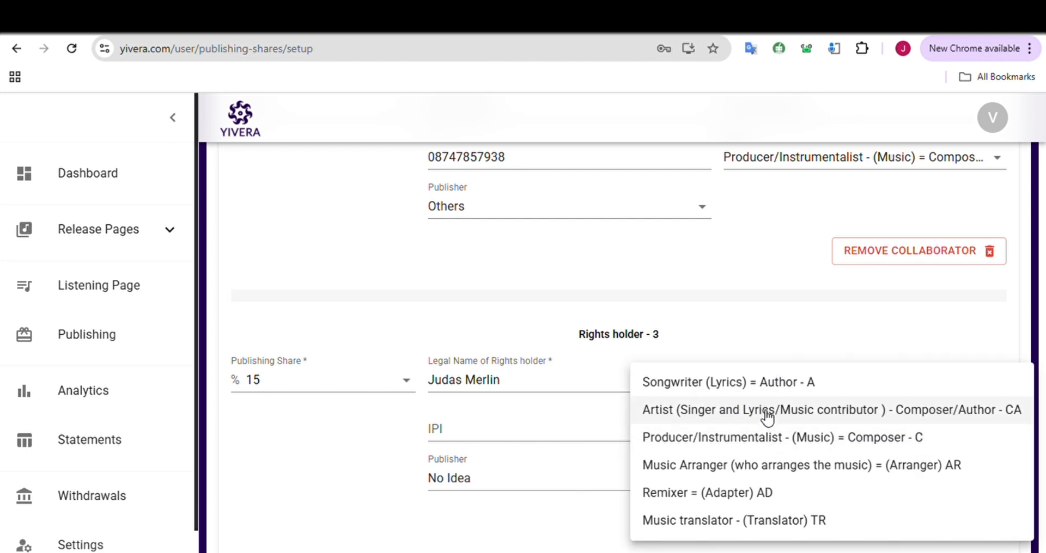
click(754, 383)
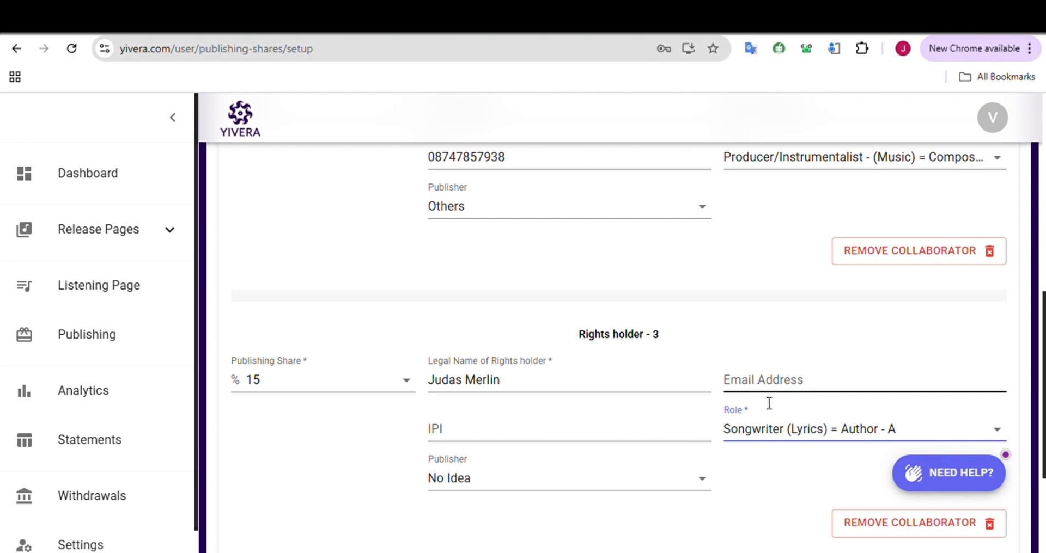
click(790, 428)
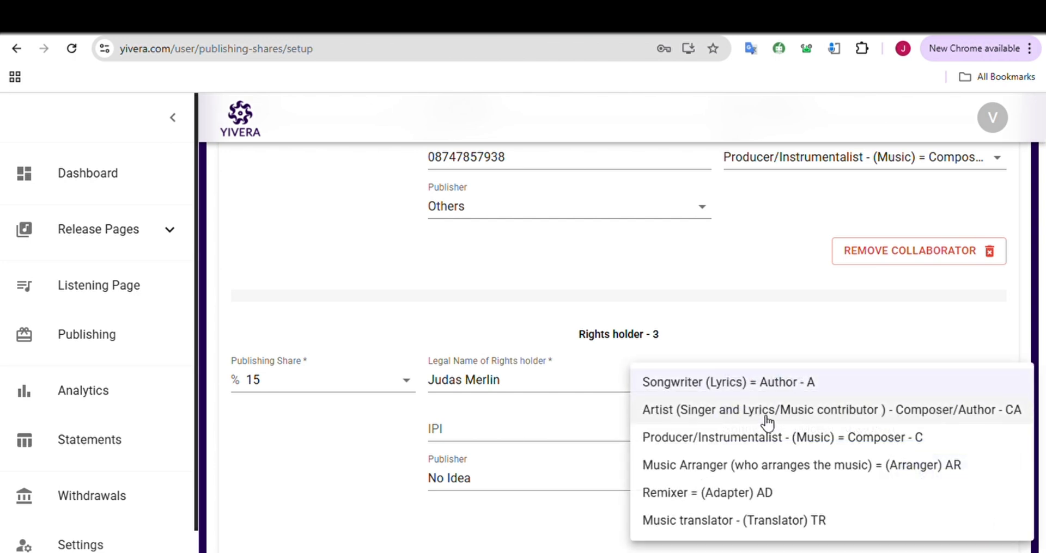
click(765, 422)
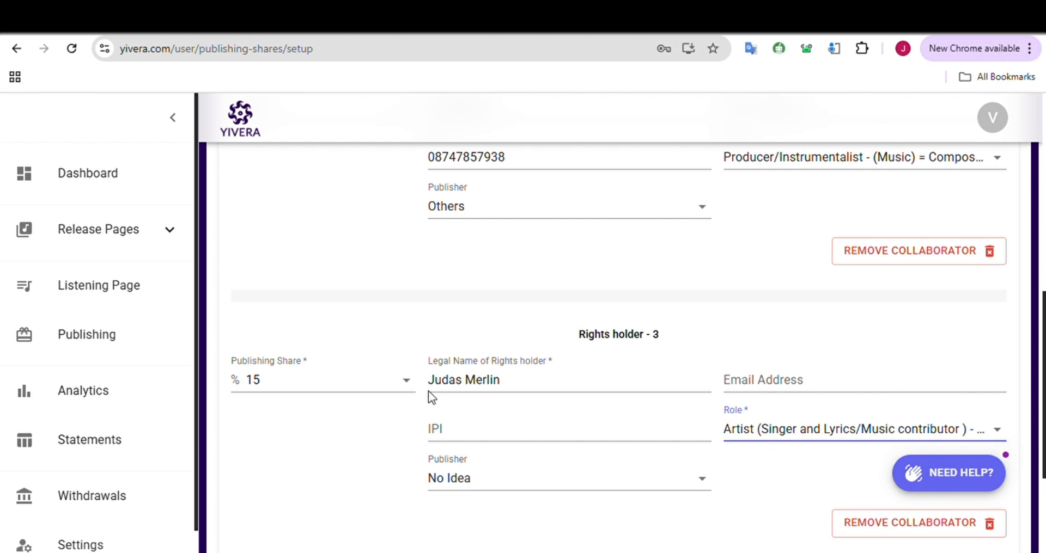
Proceed to the overview of the track's publishing details and finish the registration
scroll(599, 454, down, 3)
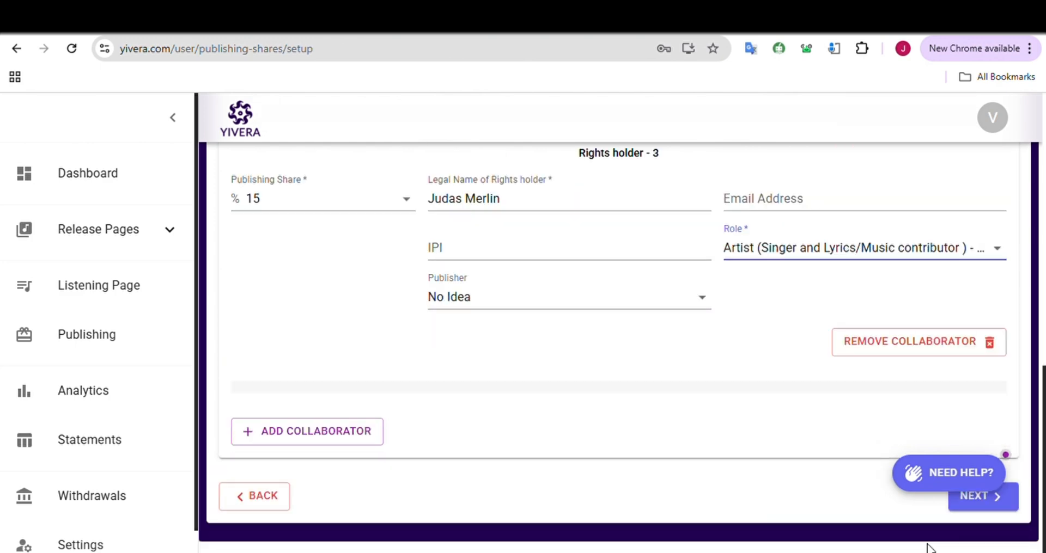
click(976, 504)
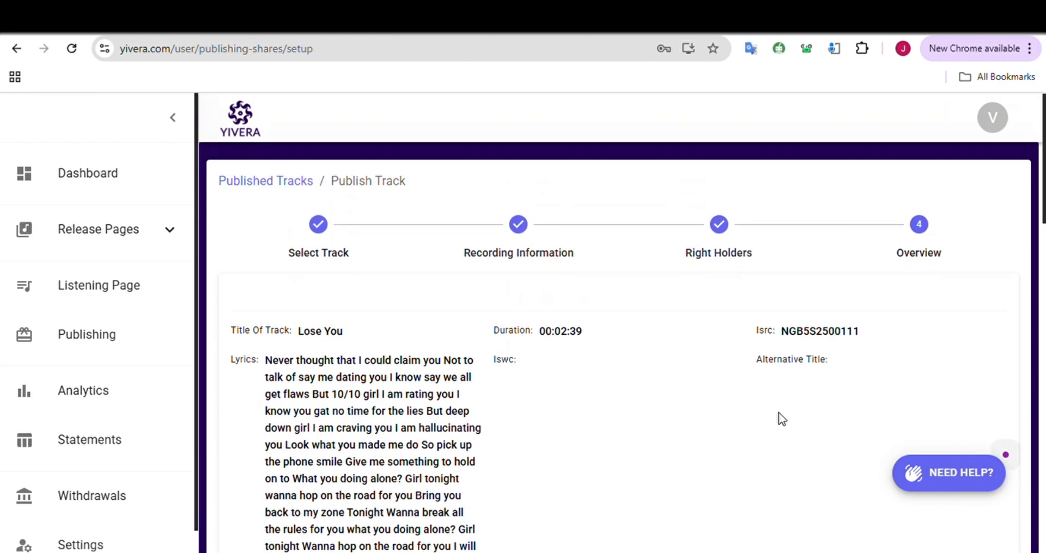
scroll(711, 361, down, 10)
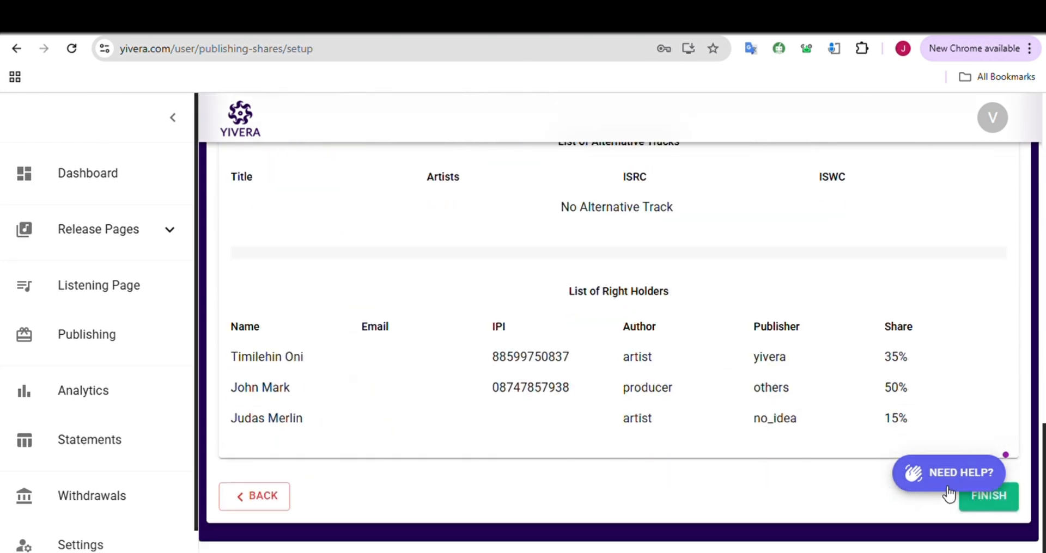
click(980, 502)
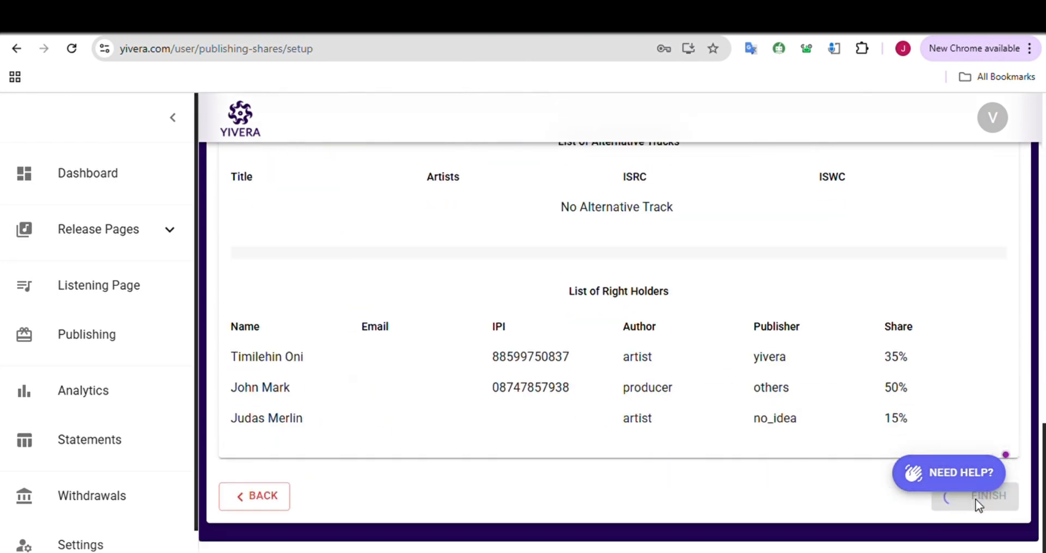